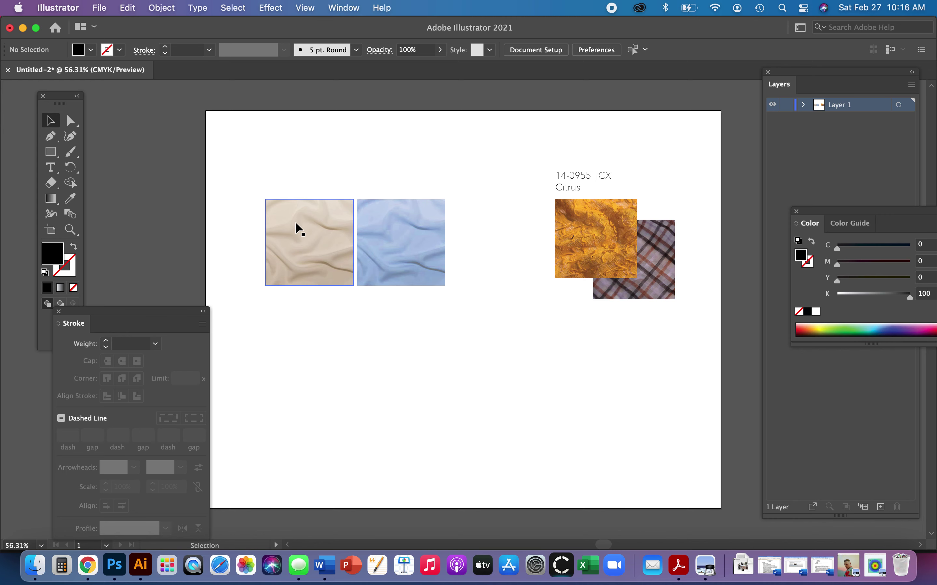
Step: Raise the '14-0955 TCX Citrus' label slightly so it sits directly above the gold swatch
{"action": "left_click", "coordinate": [377, 249]}
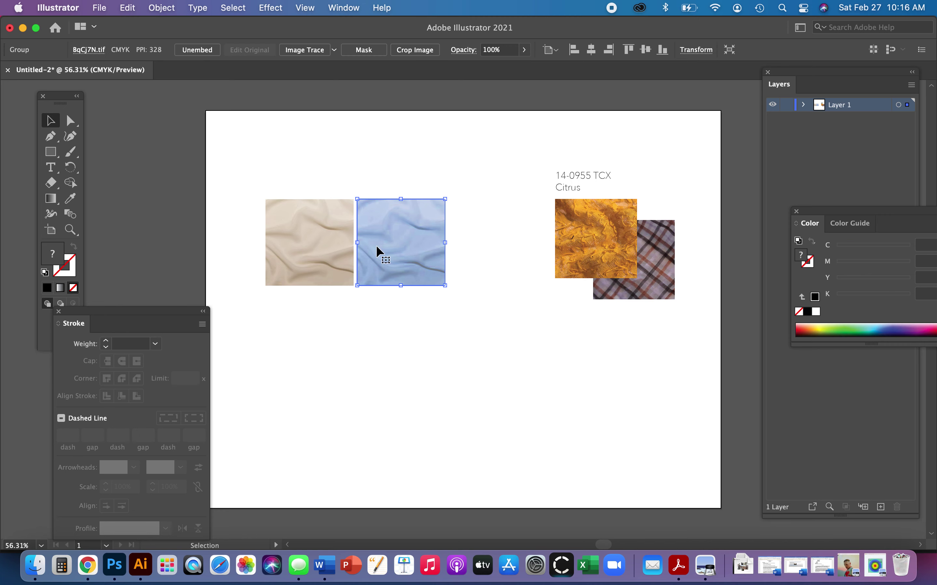
{"action": "mouse_move", "coordinate": [566, 191]}
{"action": "left_mouse_down"}
{"action": "mouse_move", "coordinate": [540, 151]}
{"action": "mouse_move", "coordinate": [413, 152]}
{"action": "mouse_move", "coordinate": [576, 174]}
{"action": "mouse_move", "coordinate": [576, 186]}
{"action": "left_mouse_up"}
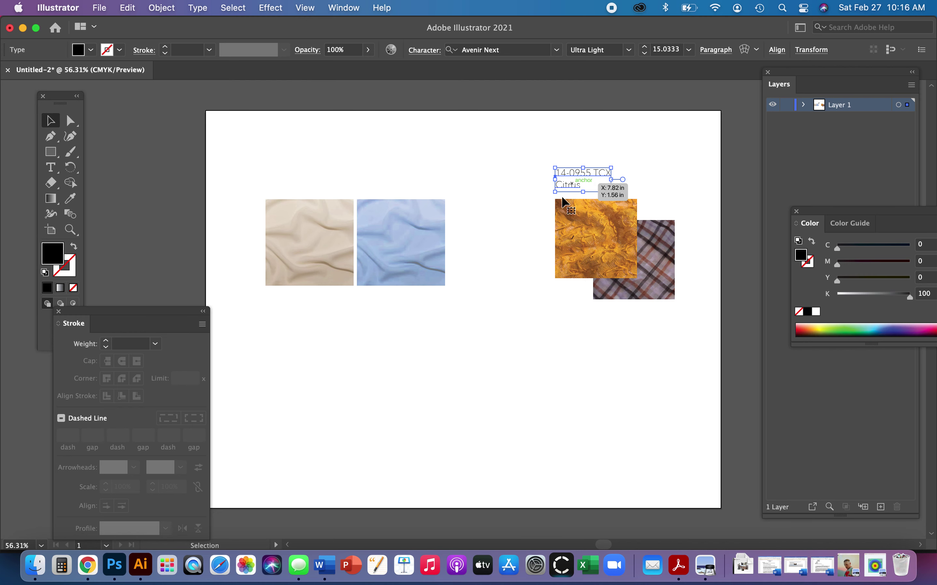
{"action": "left_click", "coordinate": [505, 375]}
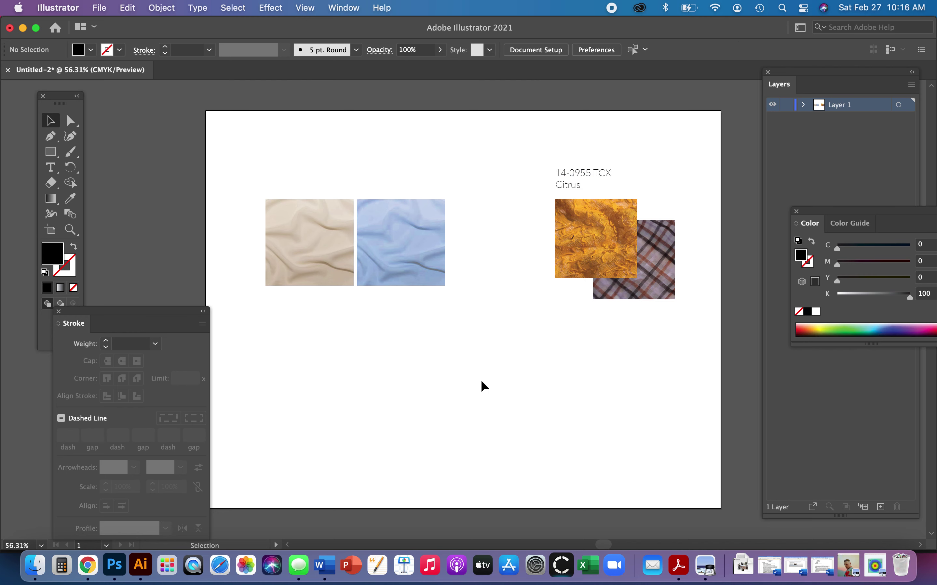
Step: Show the Mood Fabrics 'silk' results in Chrome and screenshot the Tapioca Silk Charmeuse photo
{"action": "left_click", "coordinate": [88, 567]}
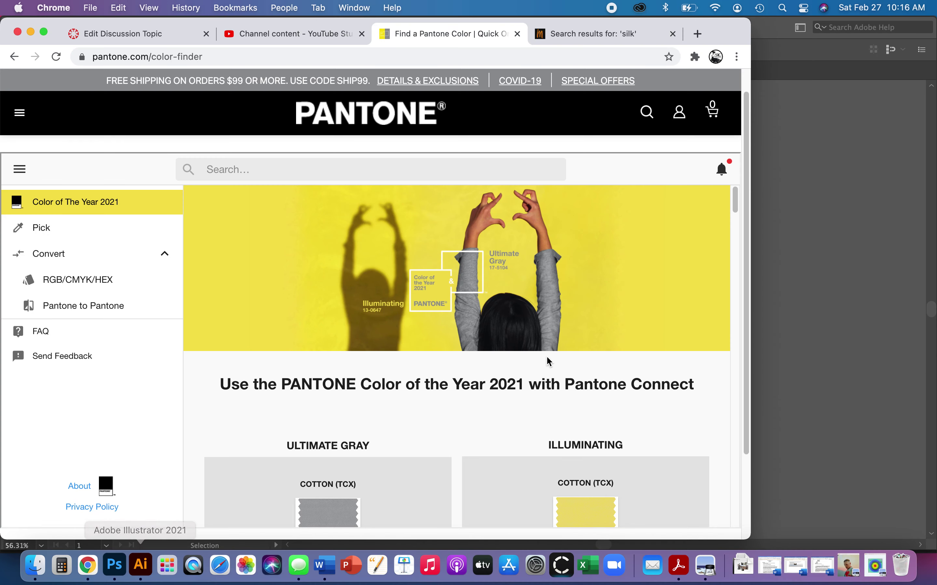
{"action": "left_click", "coordinate": [562, 34]}
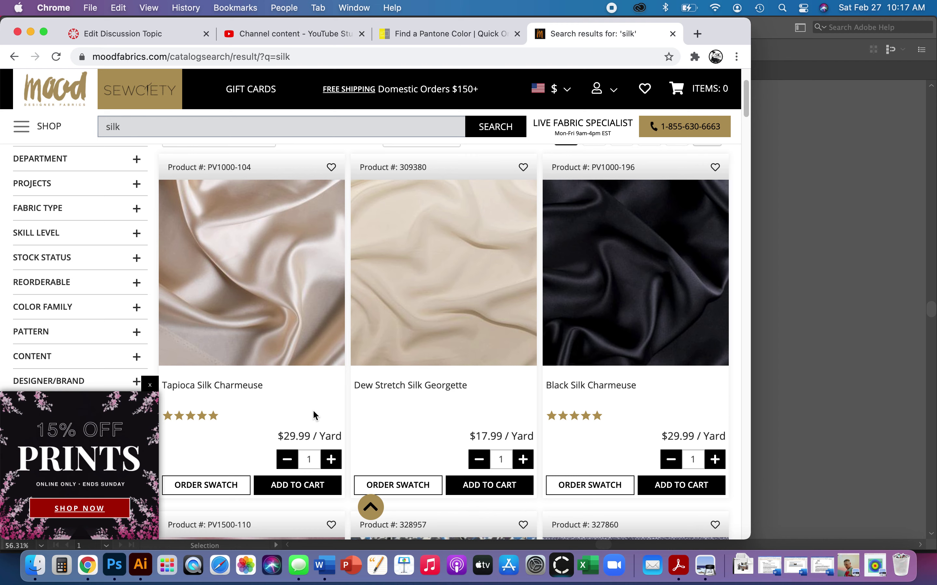
{"action": "key", "text": "super+shift+4"}
{"action": "left_click_drag", "start_coordinate": [165, 186], "coordinate": [338, 359]}
Step: Create a new Photoshop document from the Clipboard preset and paste the satin image into it
{"action": "left_click", "coordinate": [114, 566]}
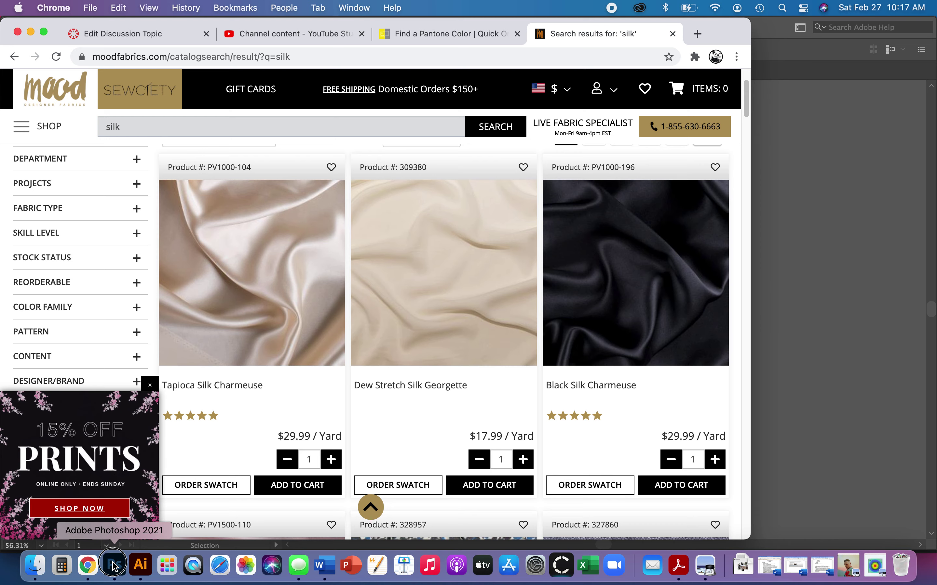
{"action": "left_click", "coordinate": [116, 567]}
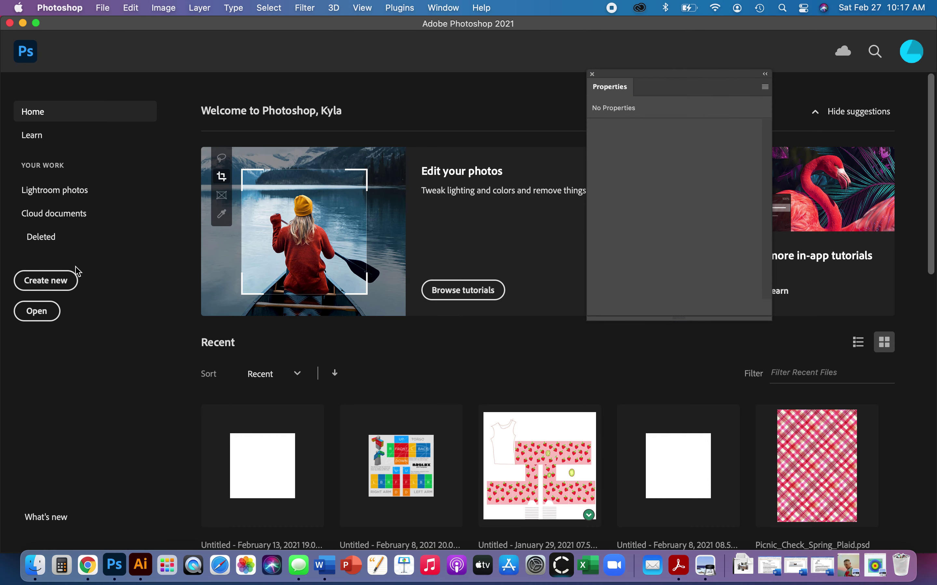
{"action": "left_click", "coordinate": [52, 287]}
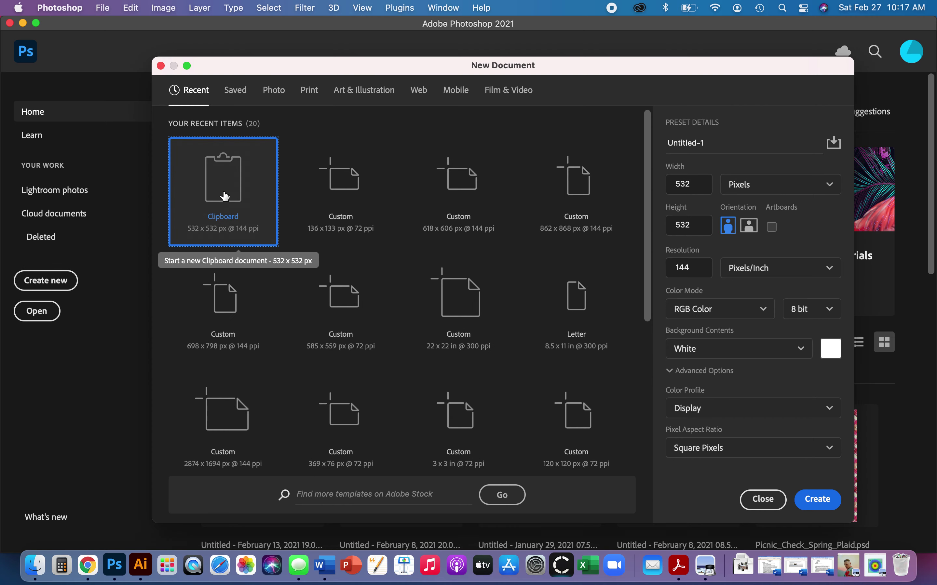
{"action": "double_click", "coordinate": [224, 196]}
{"action": "key", "text": "cmd+v"}
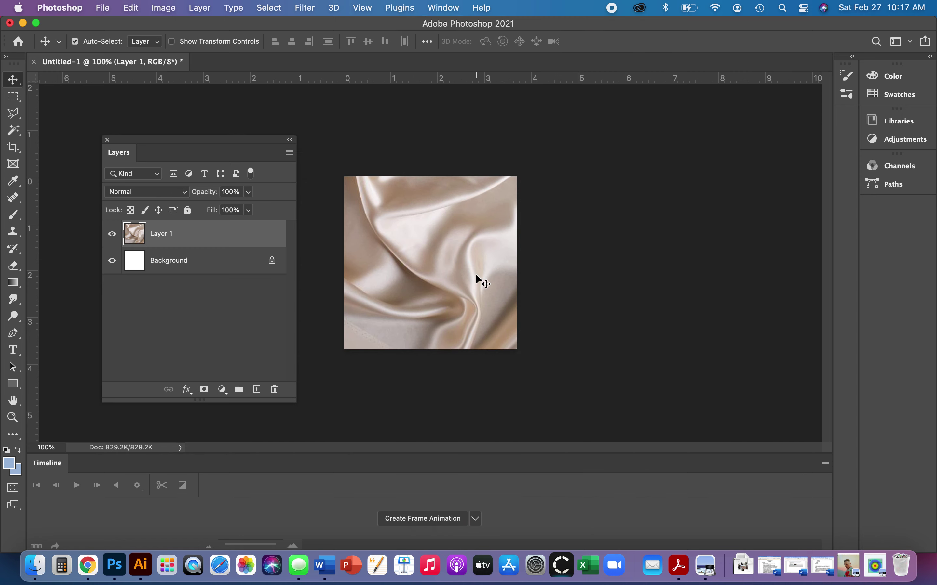
Step: Delete the Background layer and add an empty new layer
{"action": "left_click_drag", "start_coordinate": [245, 149], "coordinate": [730, 134]}
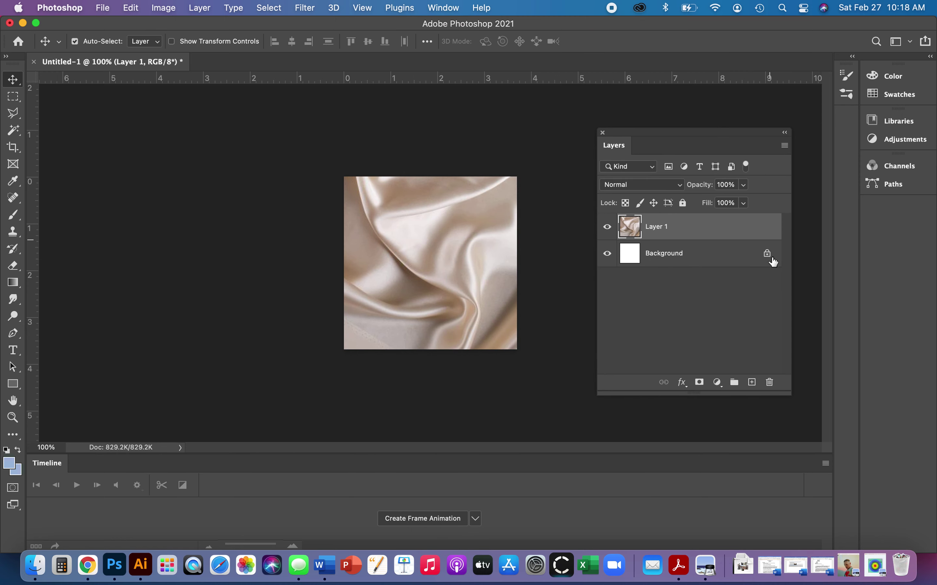
{"action": "left_click_drag", "start_coordinate": [725, 253], "coordinate": [770, 382]}
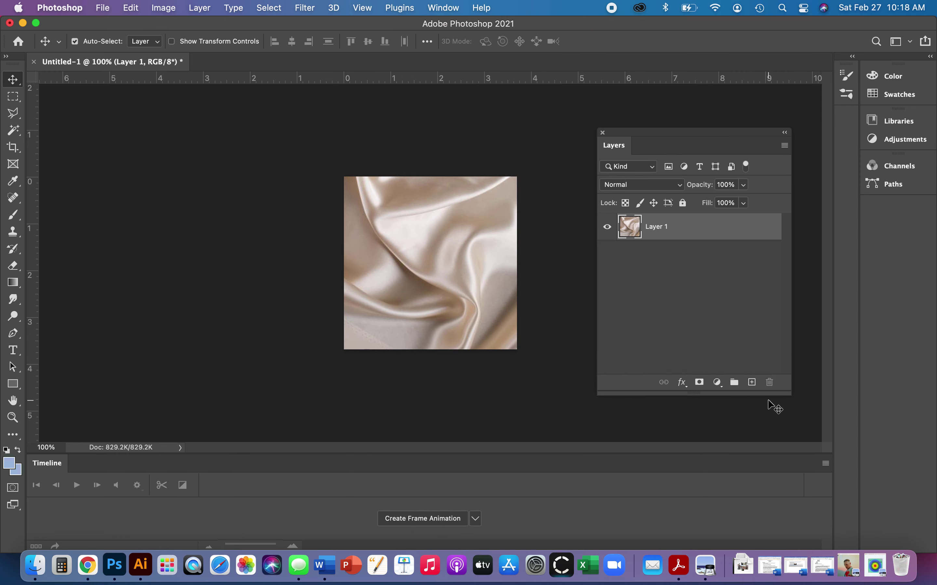
{"action": "left_click", "coordinate": [752, 382]}
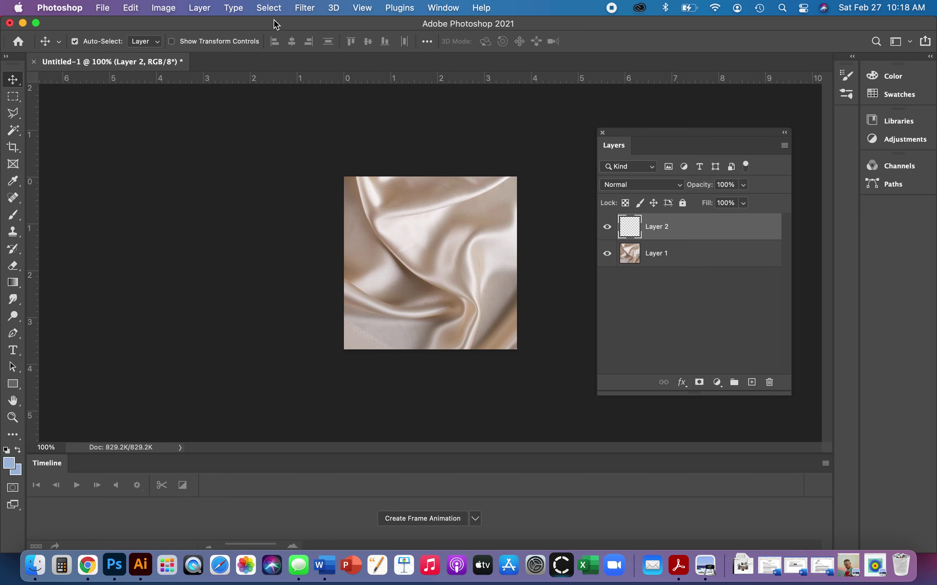
Step: Open Select > Color Range with the selection preview set to Grayscale
{"action": "left_click", "coordinate": [271, 8]}
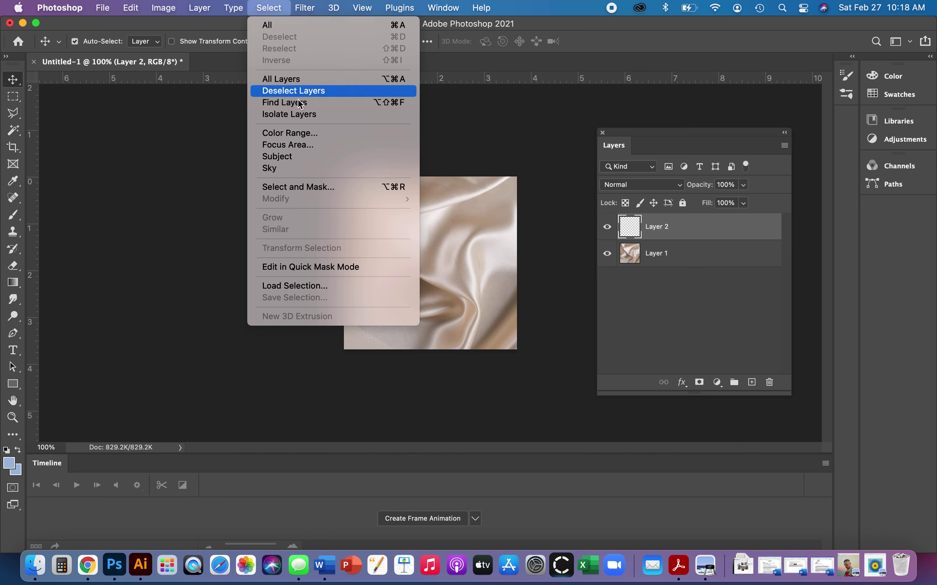
{"action": "left_click", "coordinate": [301, 133]}
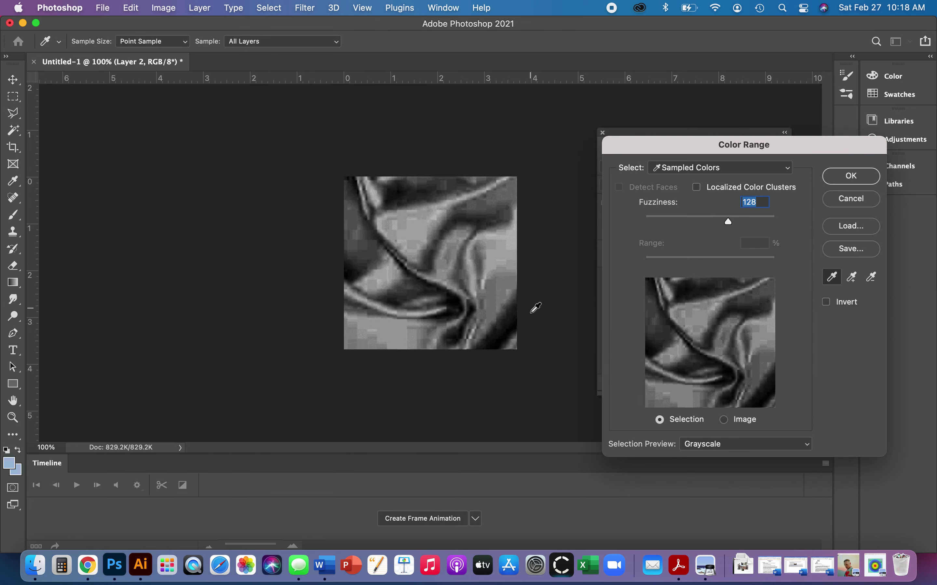
{"action": "left_click", "coordinate": [800, 445]}
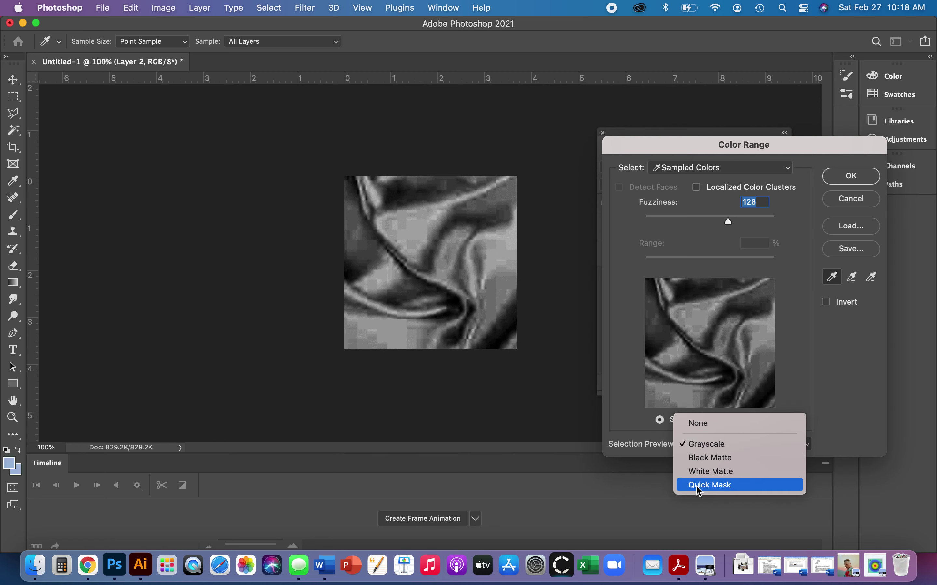
{"action": "left_click", "coordinate": [702, 423]}
{"action": "left_click", "coordinate": [809, 450]}
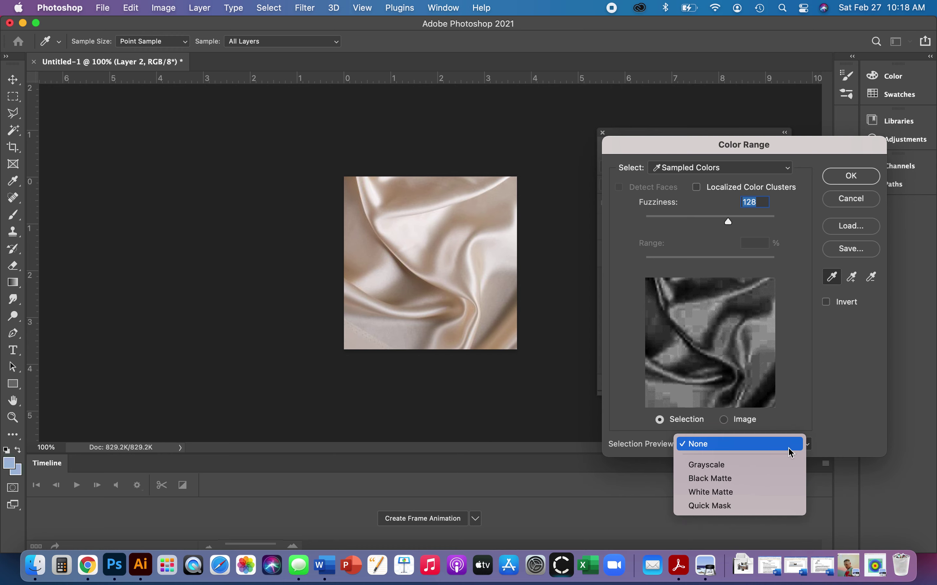
{"action": "left_click", "coordinate": [724, 465]}
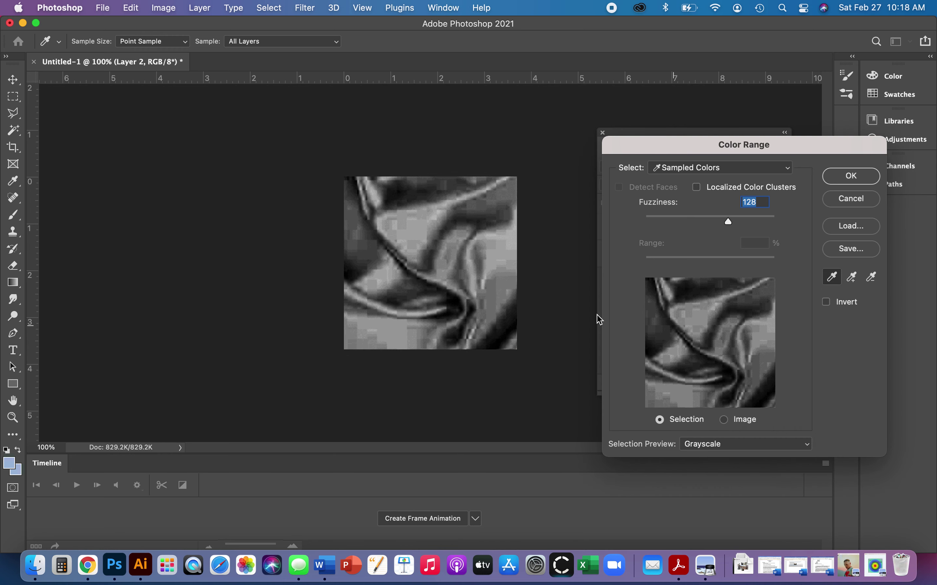
Step: Sample the silk, add its darker folds and shadows, and confirm the Color Range selection
{"action": "left_click", "coordinate": [405, 234]}
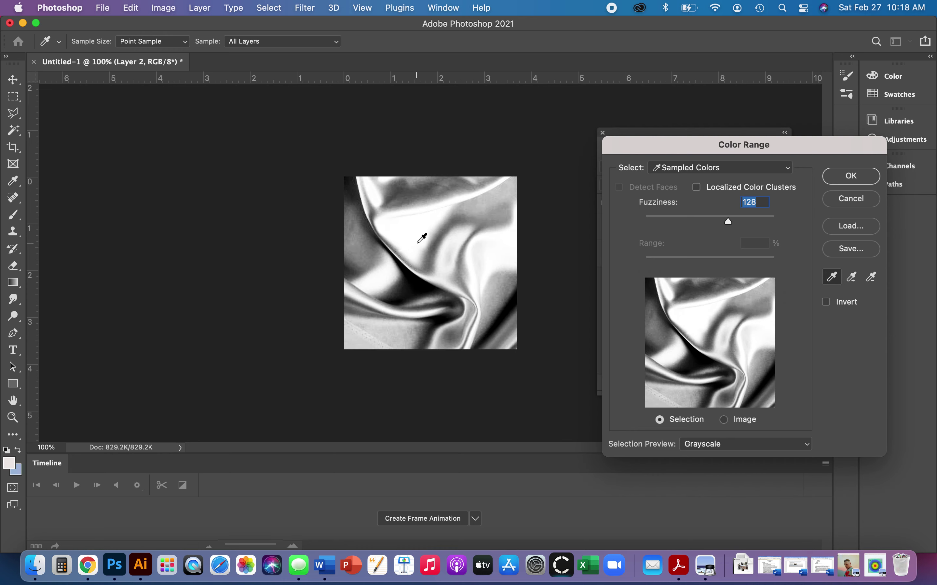
{"action": "left_click", "coordinate": [406, 197]}
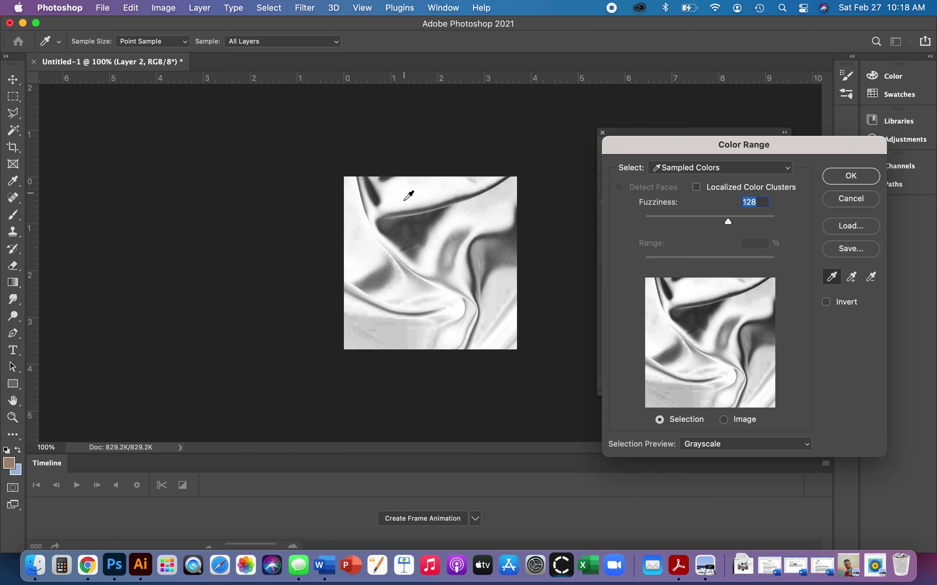
{"action": "left_click", "coordinate": [853, 279]}
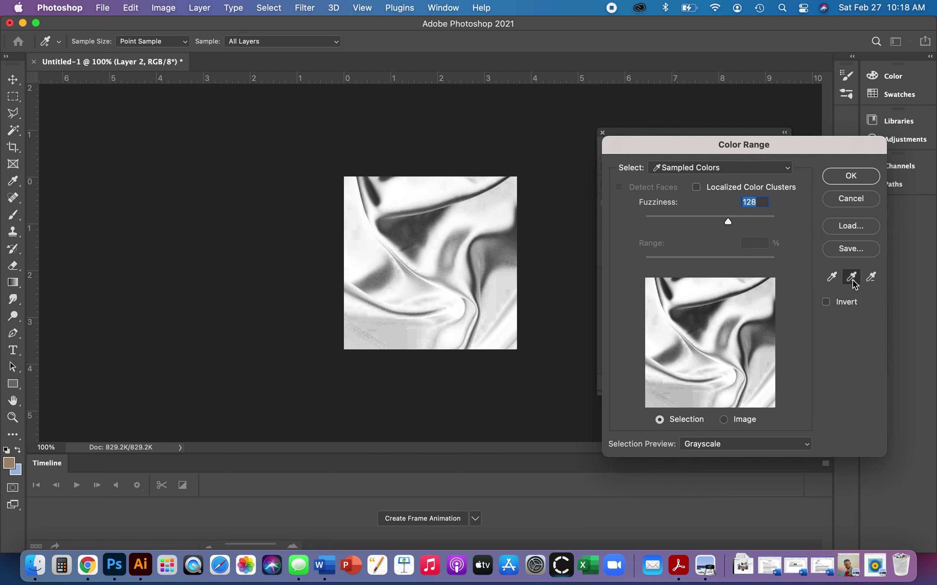
{"action": "left_click", "coordinate": [422, 235]}
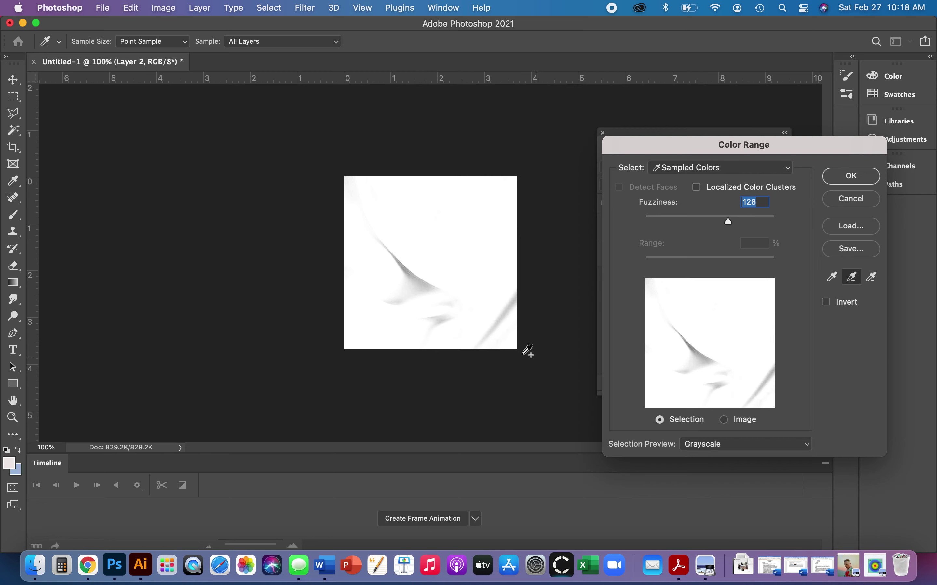
{"action": "left_click", "coordinate": [415, 276]}
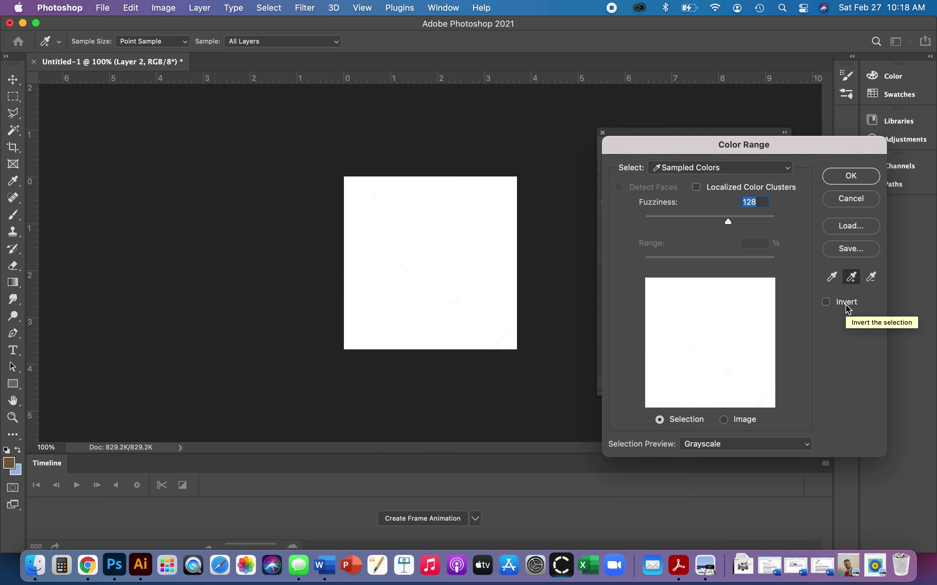
{"action": "left_click", "coordinate": [764, 309]}
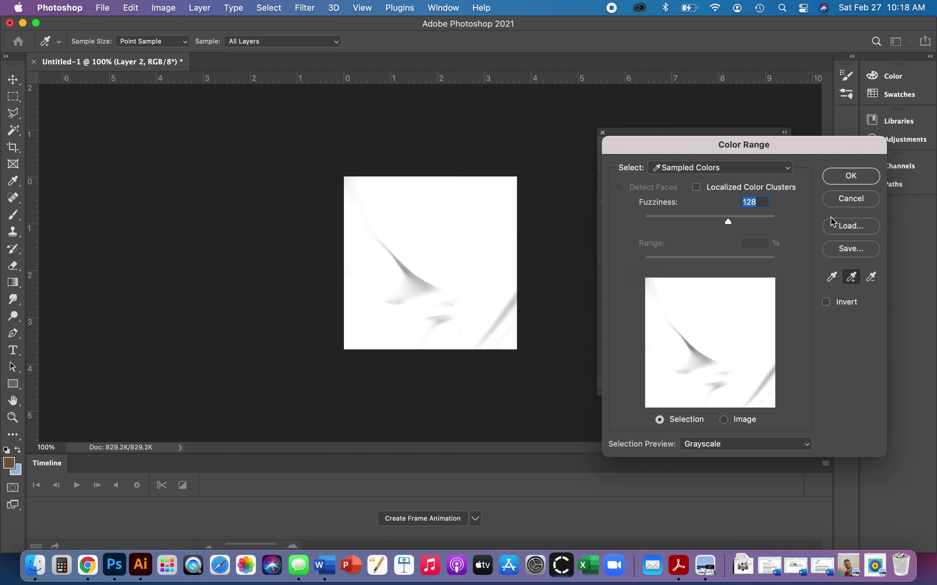
{"action": "left_click", "coordinate": [850, 176]}
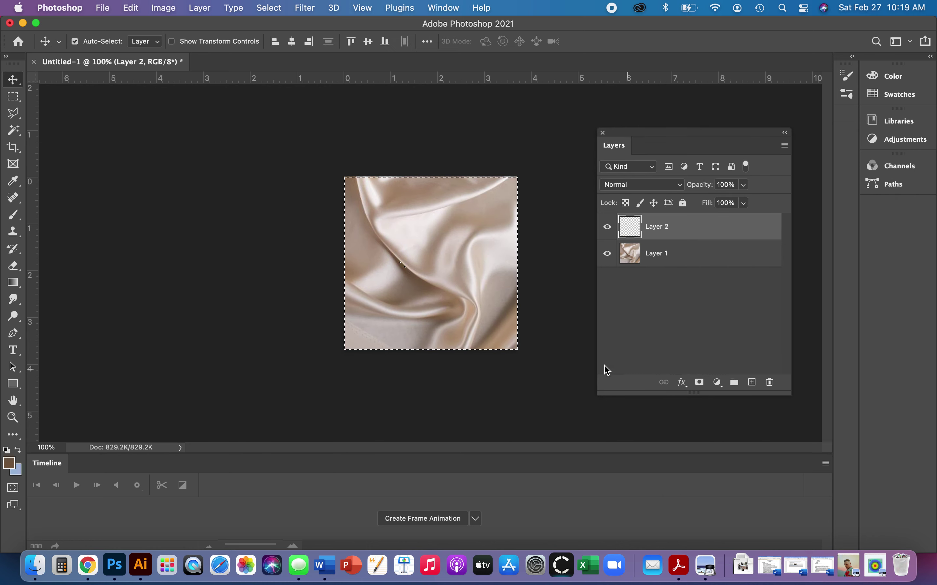
Step: Add a Hue/Saturation adjustment layer to the silk image
{"action": "left_click", "coordinate": [719, 384]}
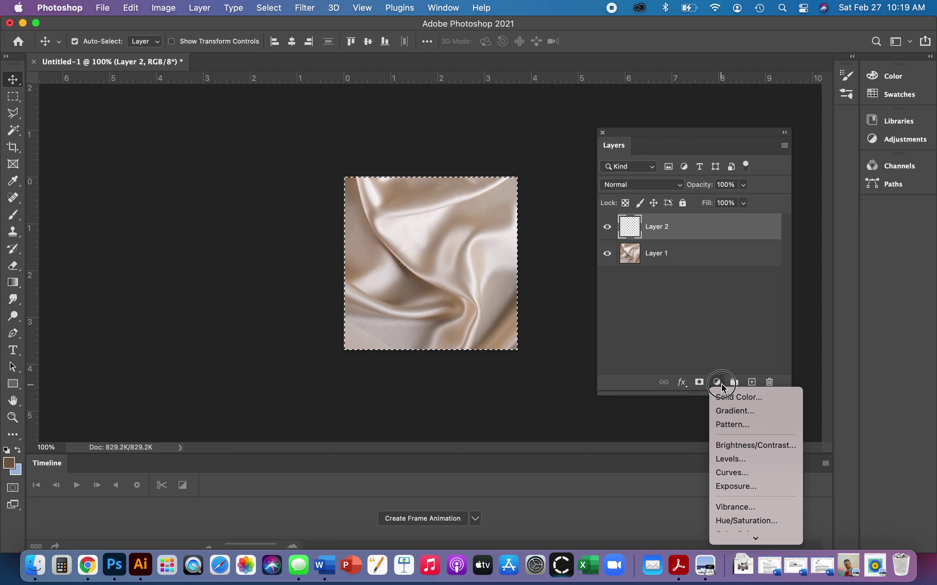
{"action": "mouse_move", "coordinate": [757, 535]}
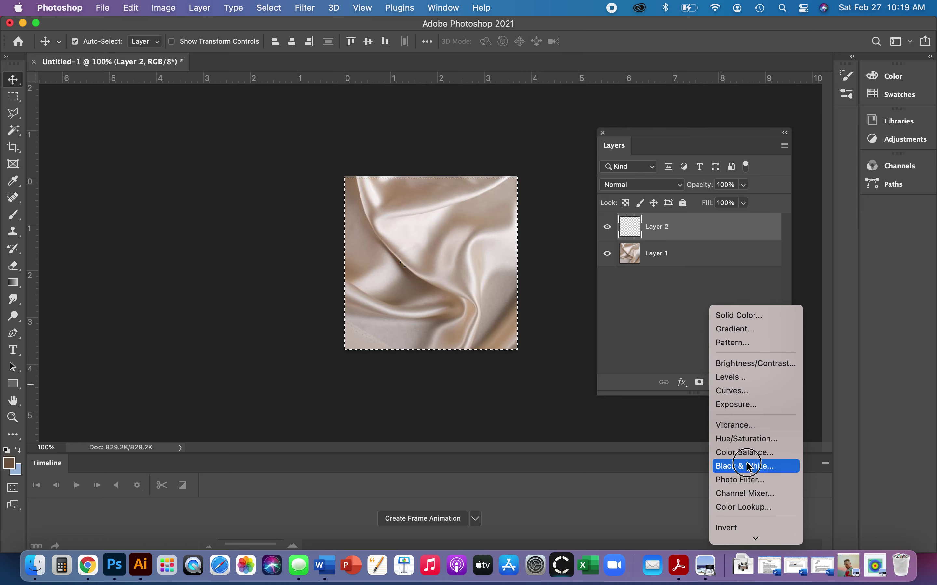
{"action": "left_click", "coordinate": [745, 441]}
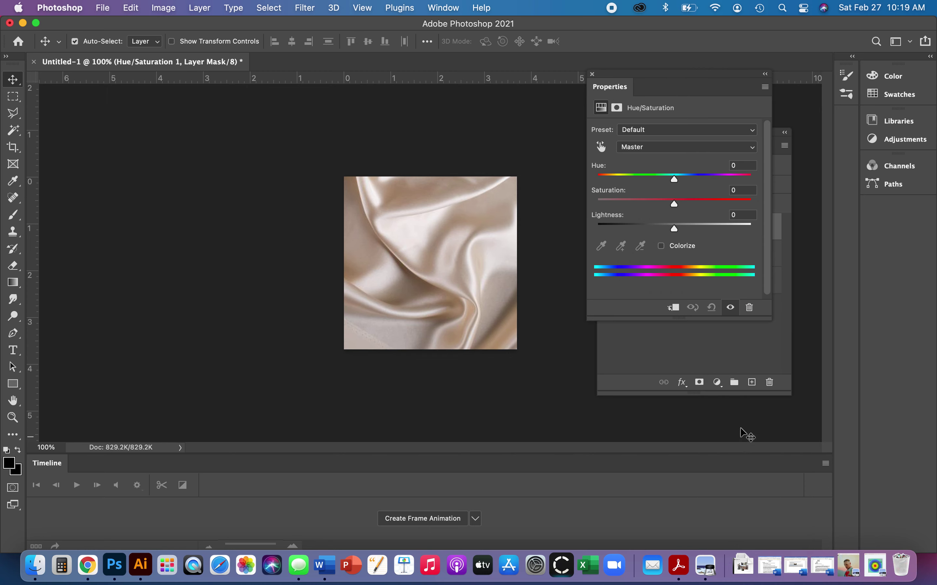
Step: Set Hue +87, Saturation -45 and Lightness -4 to tint the silk a muted mint
{"action": "left_click_drag", "start_coordinate": [675, 180], "coordinate": [607, 180]}
{"action": "left_click_drag", "start_coordinate": [674, 204], "coordinate": [727, 206]}
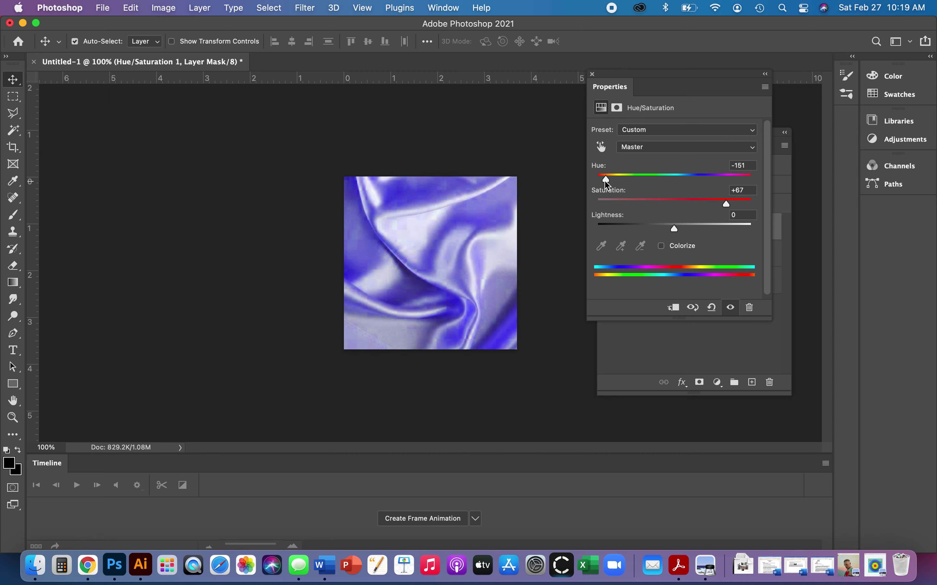
{"action": "left_click_drag", "start_coordinate": [608, 185], "coordinate": [684, 229]}
{"action": "left_click_drag", "start_coordinate": [707, 180], "coordinate": [726, 187]}
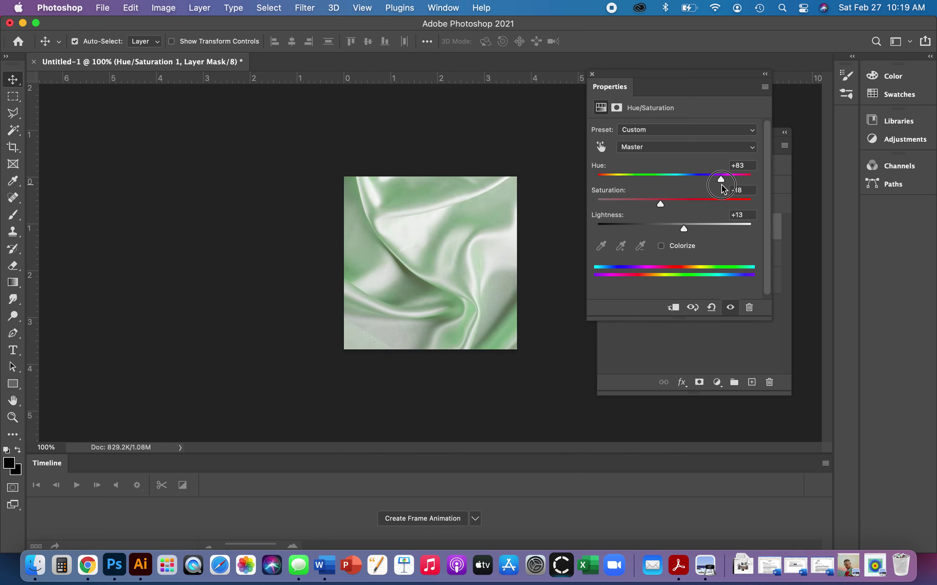
{"action": "left_click_drag", "start_coordinate": [725, 189], "coordinate": [727, 188]}
{"action": "left_click_drag", "start_coordinate": [661, 204], "coordinate": [674, 230]}
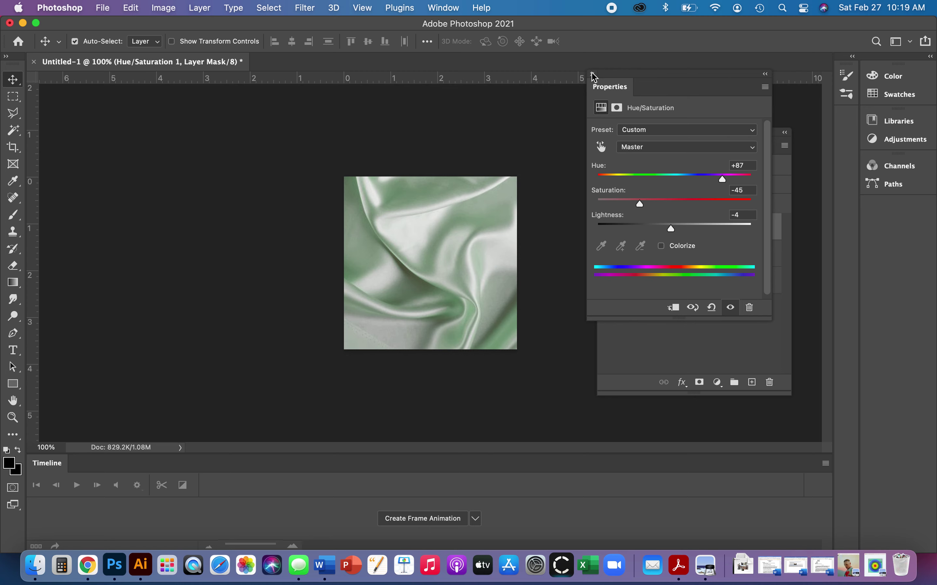
{"action": "left_click", "coordinate": [690, 365]}
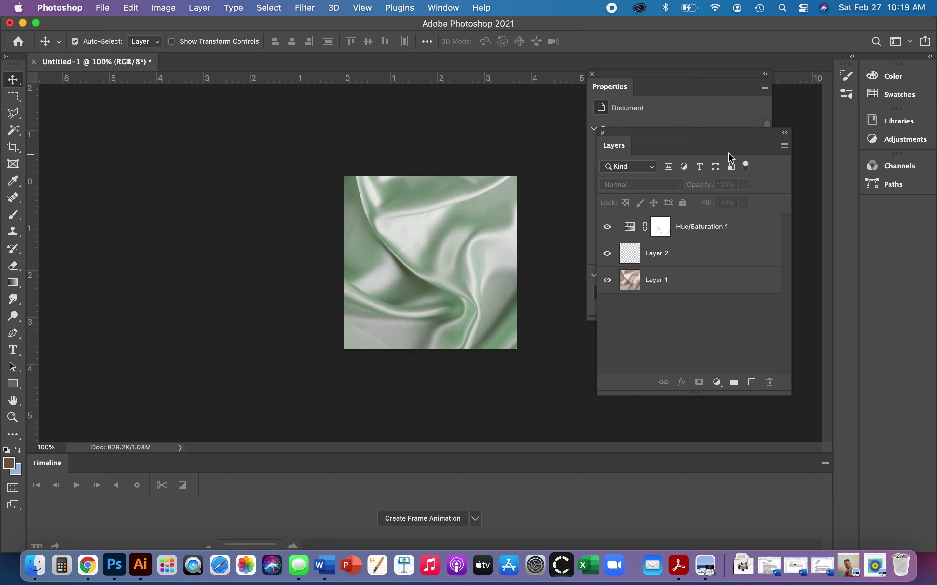
Step: Flatten the image into a single Background layer via Layer > Flatten Image
{"action": "left_click_drag", "start_coordinate": [736, 138], "coordinate": [232, 109]}
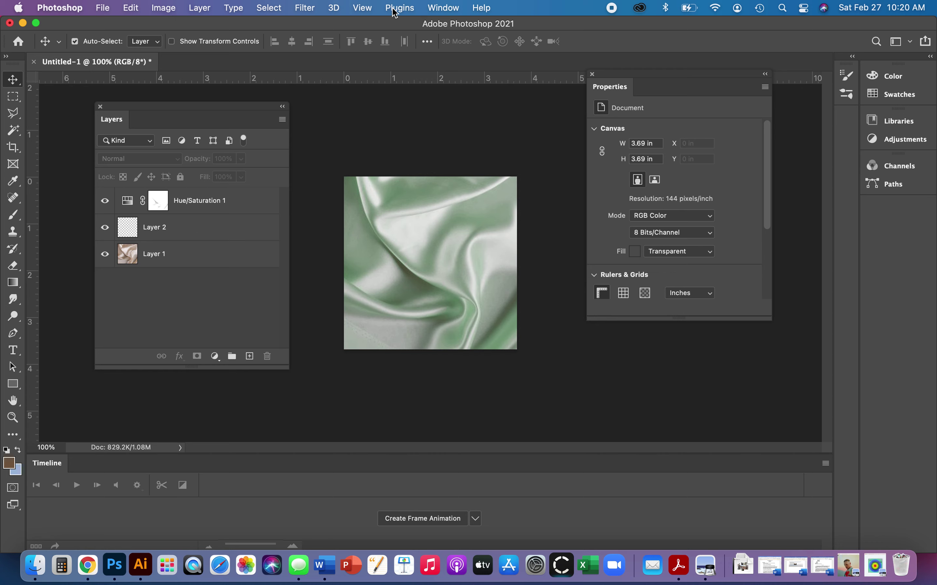
{"action": "left_click", "coordinate": [196, 9]}
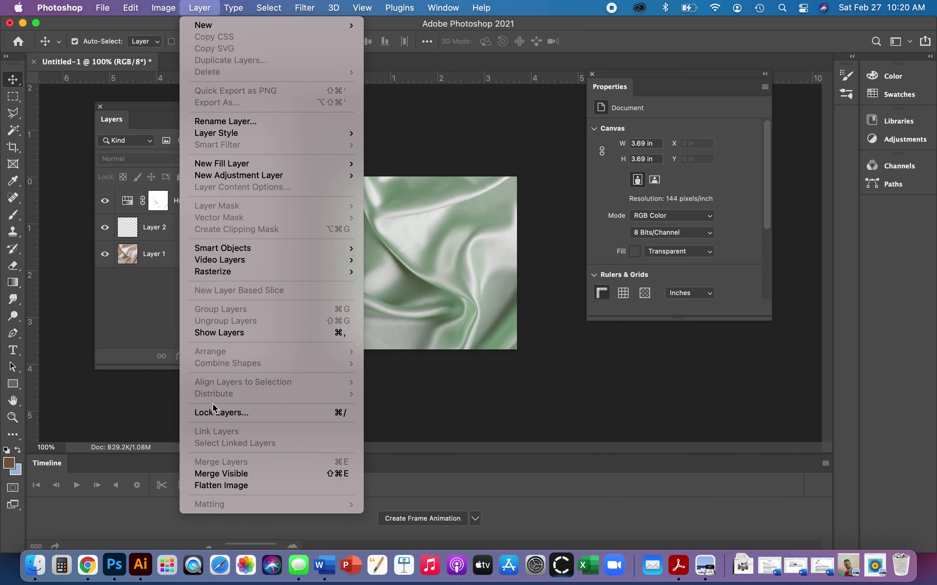
{"action": "left_click", "coordinate": [223, 487]}
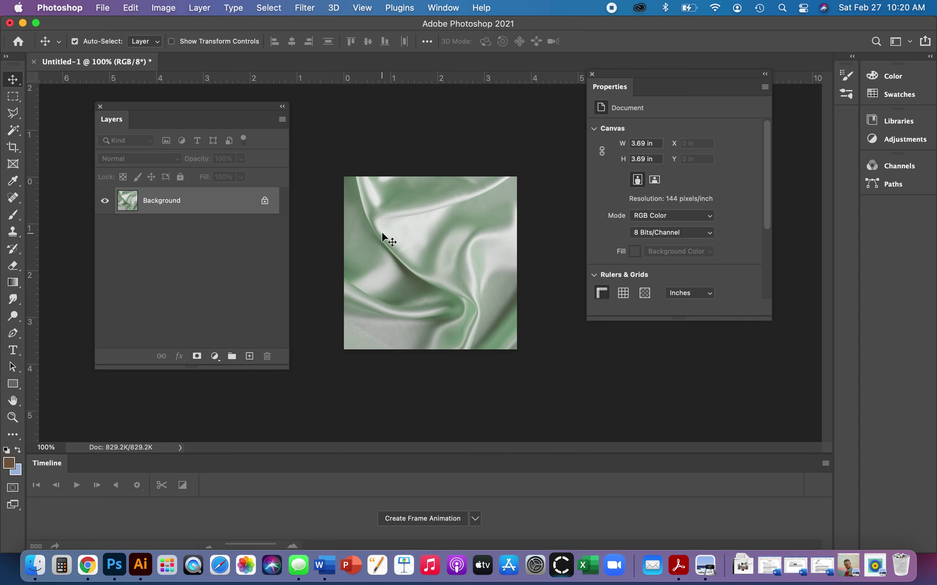
Step: Select the whole silk image, copy it, and return to Illustrator
{"action": "left_click", "coordinate": [13, 97]}
{"action": "key", "text": "super+a"}
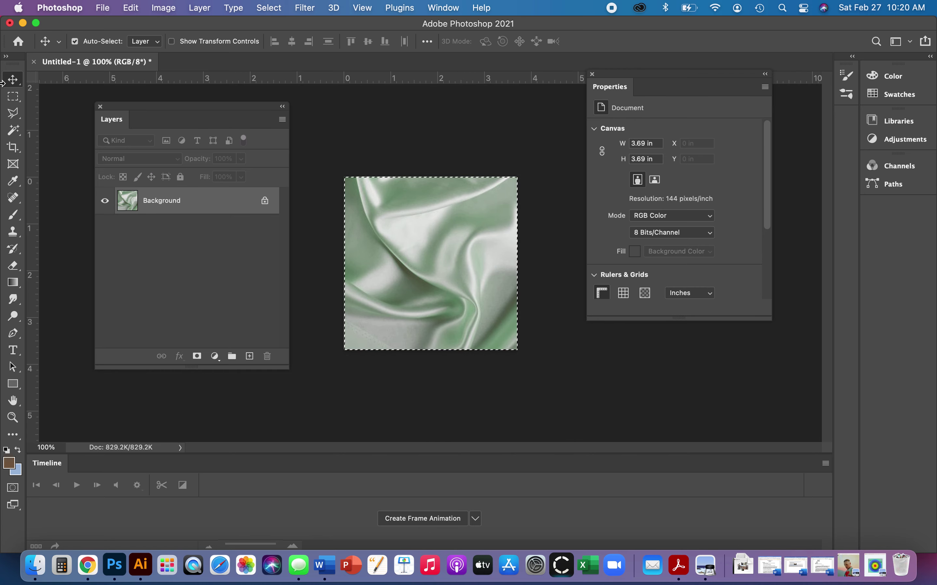
{"action": "left_click", "coordinate": [13, 97]}
{"action": "left_click_drag", "start_coordinate": [334, 163], "coordinate": [569, 398]}
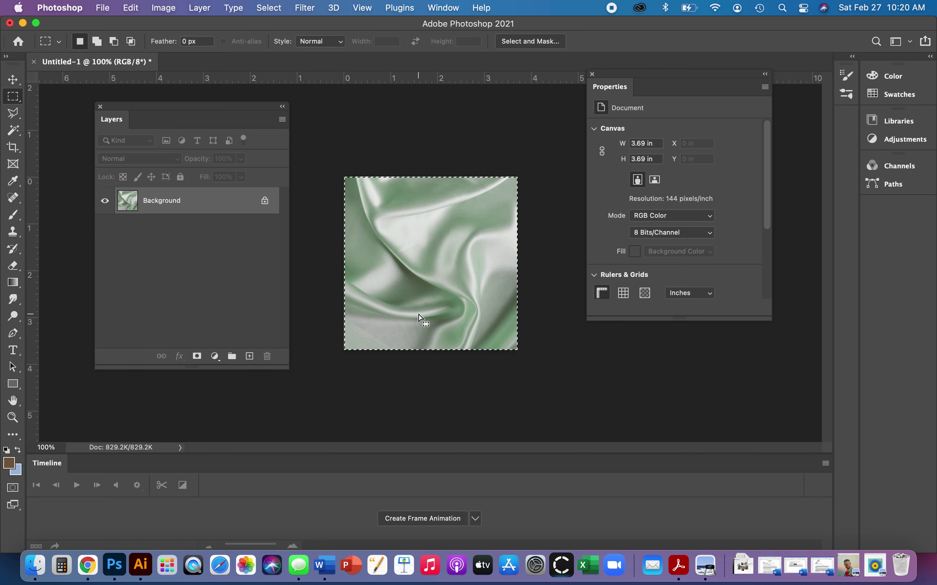
{"action": "key", "text": "super+c"}
{"action": "left_click", "coordinate": [140, 565]}
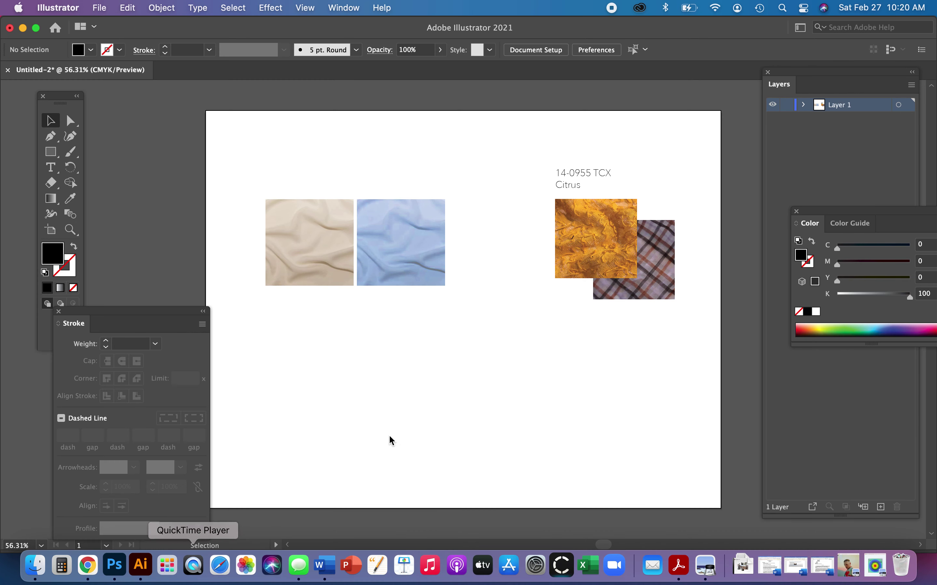
Step: Paste the mint silk image and place it below the beige and blue fabric swatches
{"action": "key", "text": "super+v"}
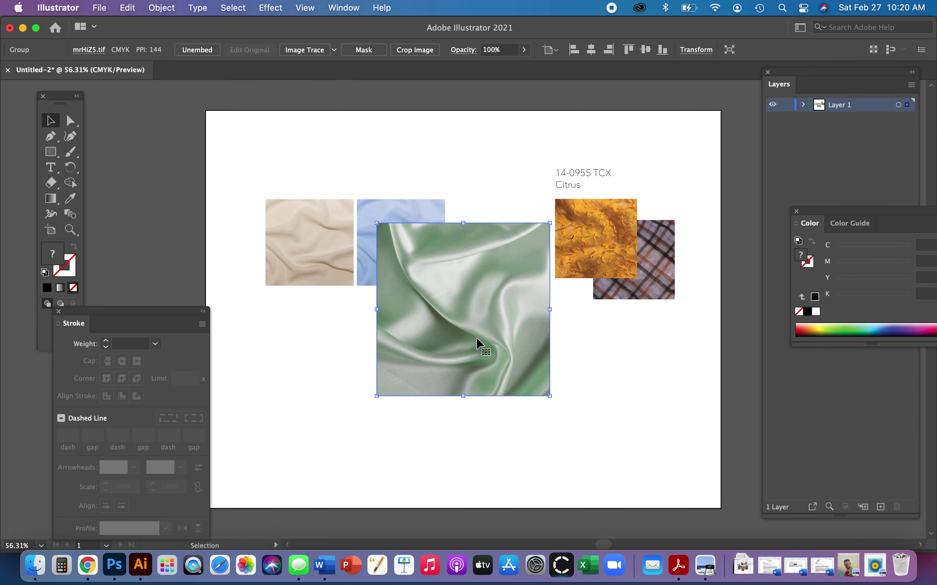
{"action": "left_click", "coordinate": [462, 364]}
{"action": "left_click_drag", "start_coordinate": [462, 364], "coordinate": [342, 454]}
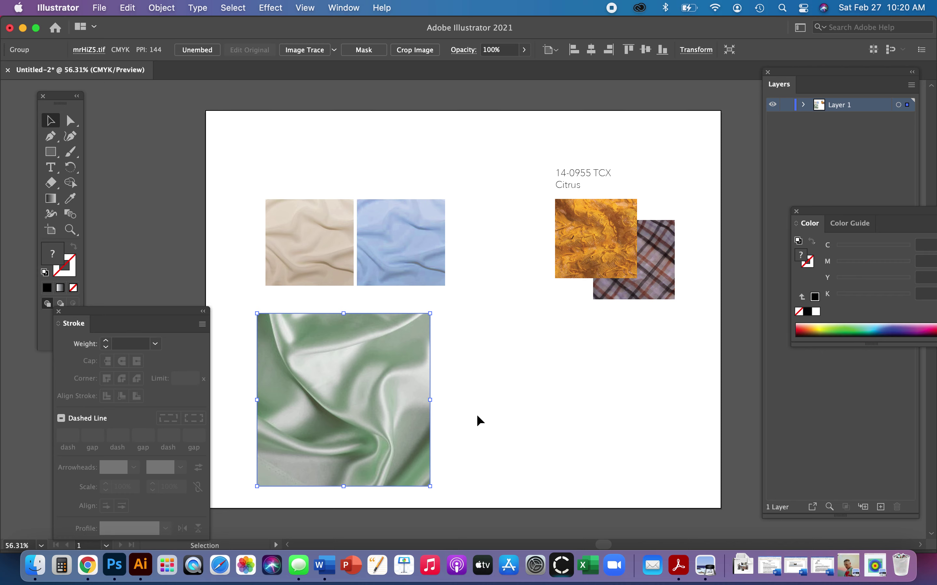
{"action": "scroll", "coordinate": [412, 417], "scroll_direction": "up", "scroll_amount": 2}
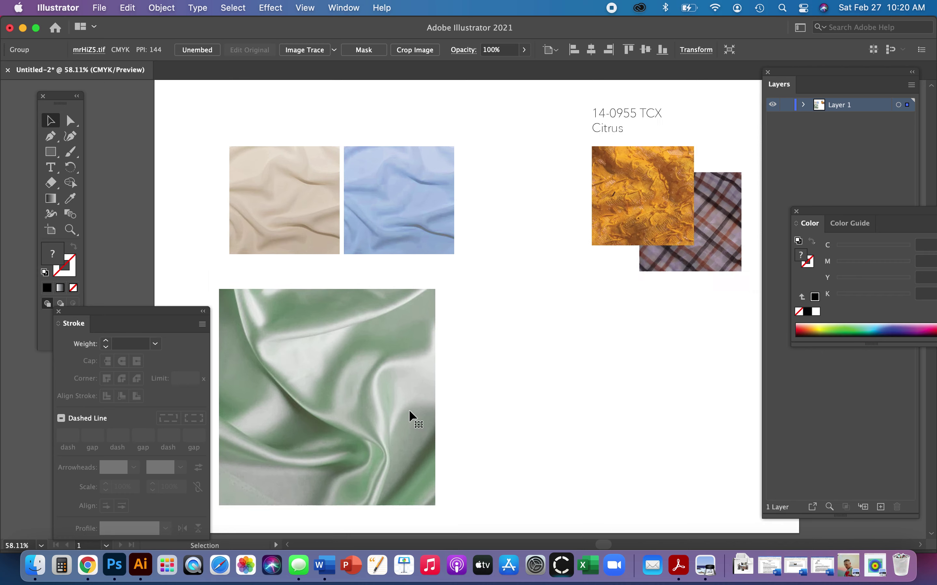
{"action": "scroll", "coordinate": [412, 417], "scroll_direction": "up", "scroll_amount": 3}
{"action": "scroll", "coordinate": [294, 328], "scroll_direction": "up", "scroll_amount": 3}
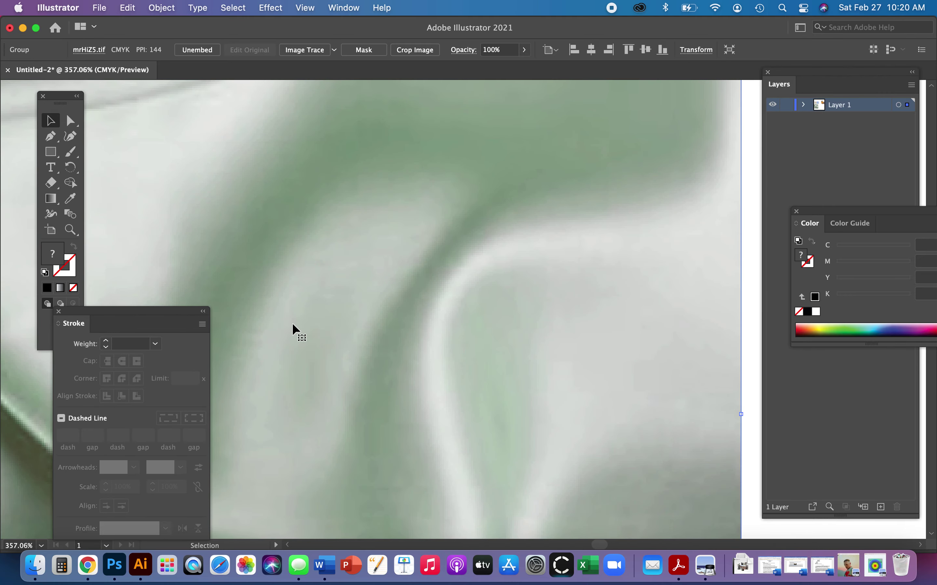
{"action": "scroll", "coordinate": [293, 326], "scroll_direction": "up", "scroll_amount": 5}
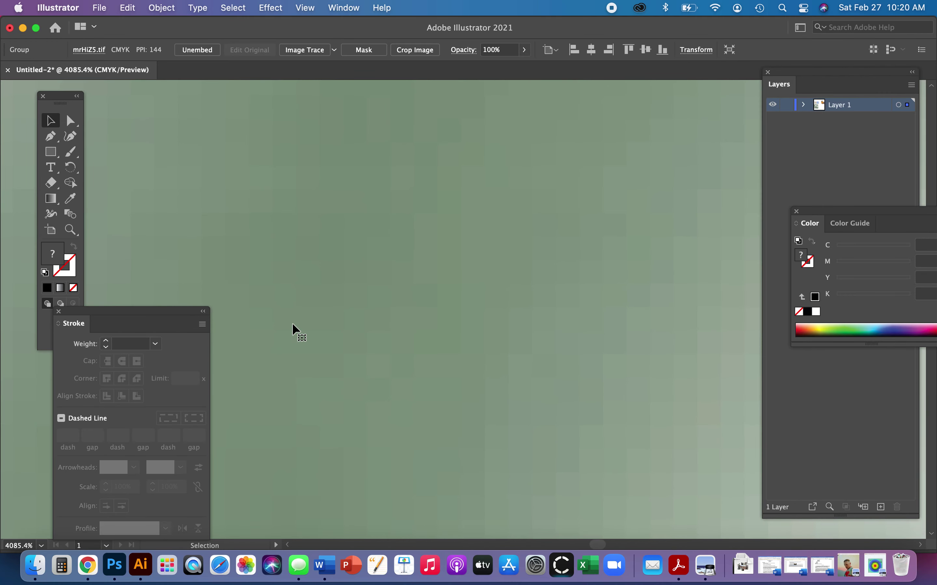
{"action": "scroll", "coordinate": [296, 331], "scroll_direction": "right", "scroll_amount": 5}
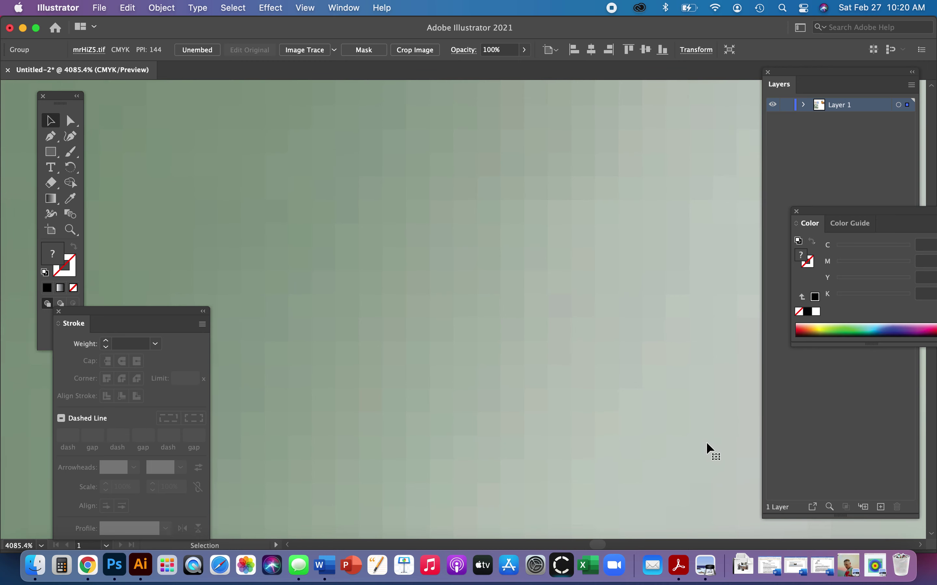
{"action": "key", "text": "super+0"}
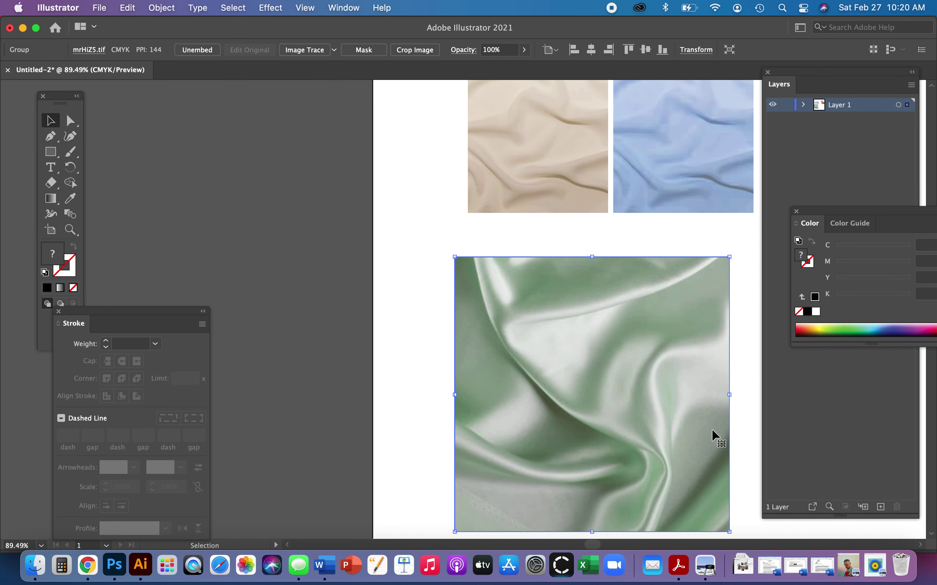
Step: Draw a colour chip rectangle right of the silk and fill it with a light sage sampled from it
{"action": "key", "text": "m"}
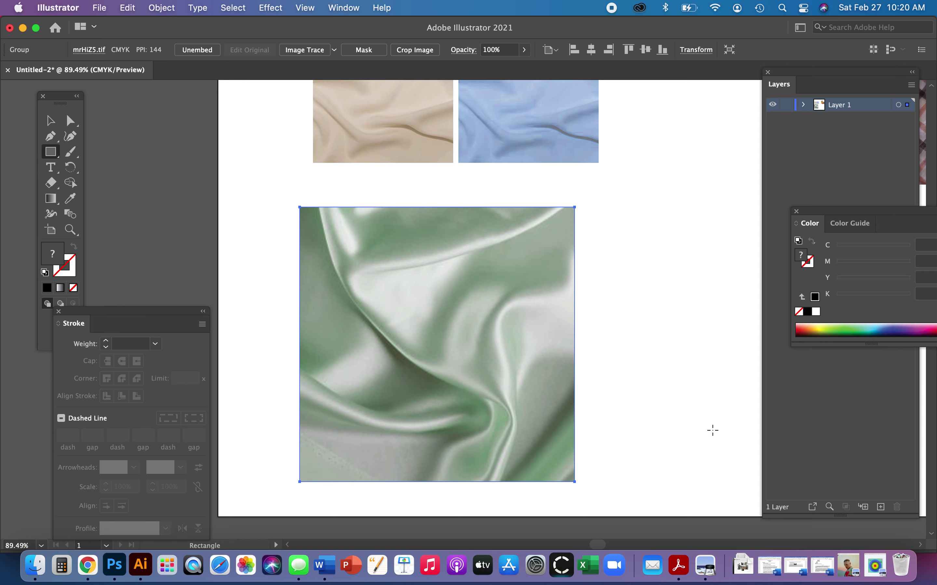
{"action": "mouse_move", "coordinate": [581, 240]}
{"action": "left_mouse_down"}
{"action": "mouse_move", "coordinate": [663, 387]}
{"action": "mouse_move", "coordinate": [731, 432]}
{"action": "left_mouse_up"}
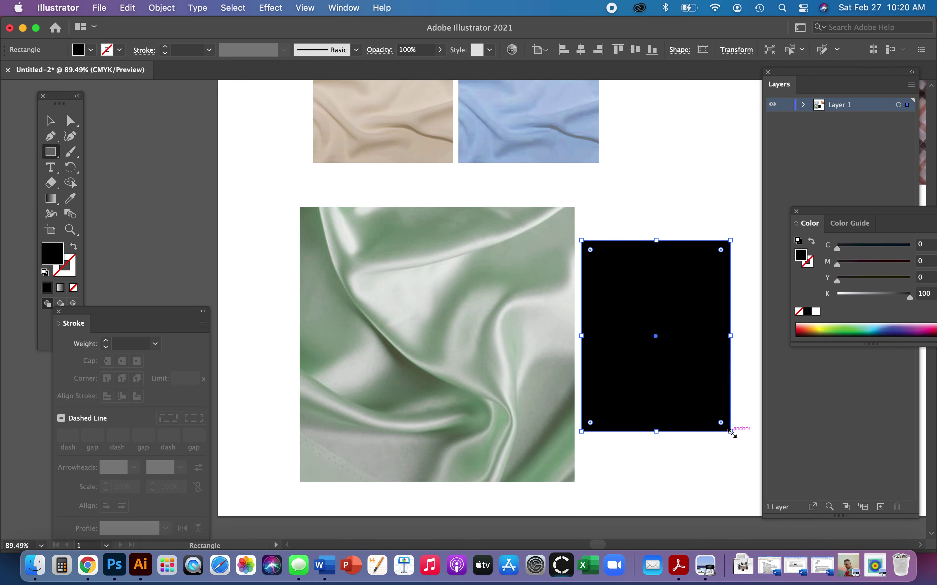
{"action": "key", "text": "i"}
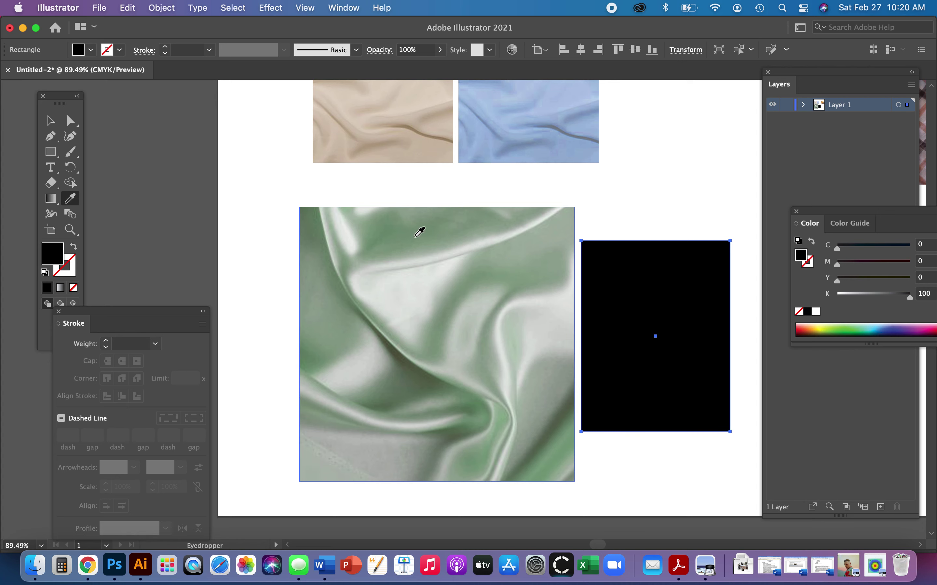
{"action": "left_click", "coordinate": [414, 234]}
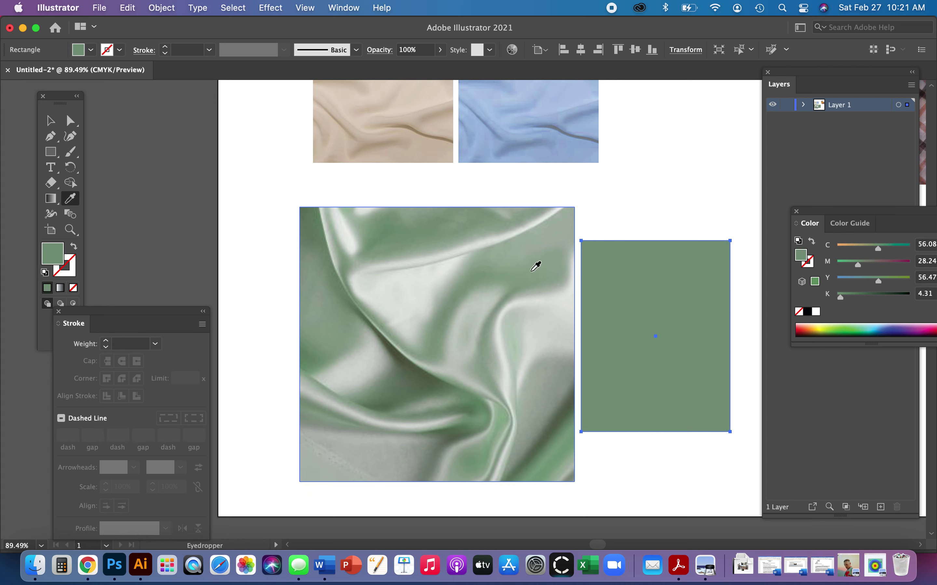
{"action": "left_click", "coordinate": [532, 271]}
{"action": "scroll", "coordinate": [536, 265], "scroll_direction": "down", "scroll_amount": 3}
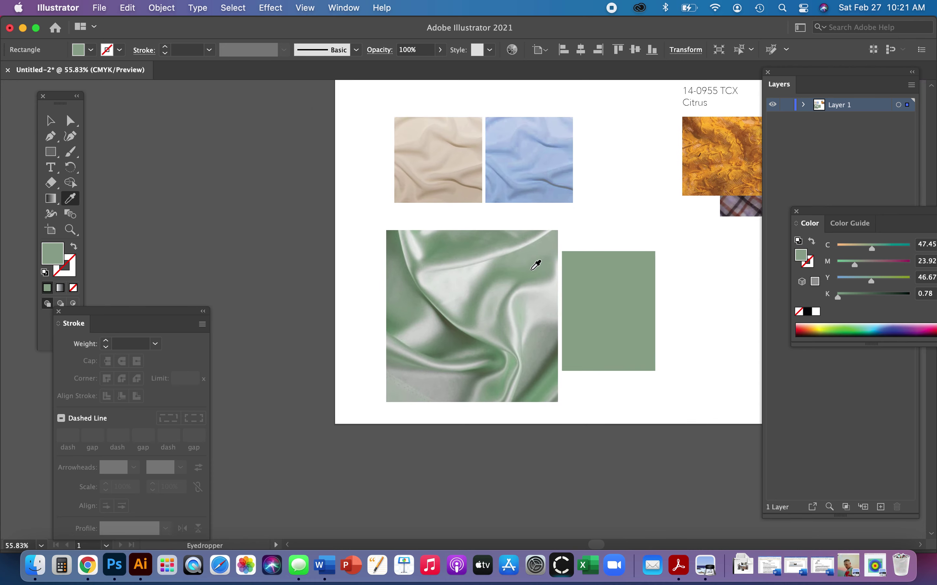
{"action": "scroll", "coordinate": [537, 265], "scroll_direction": "down", "scroll_amount": 1}
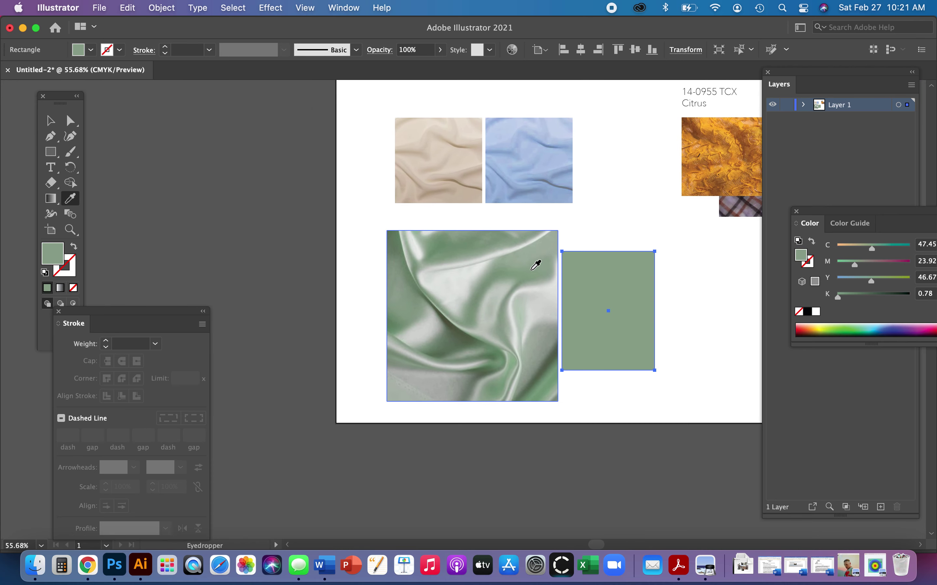
{"action": "left_click", "coordinate": [531, 256]}
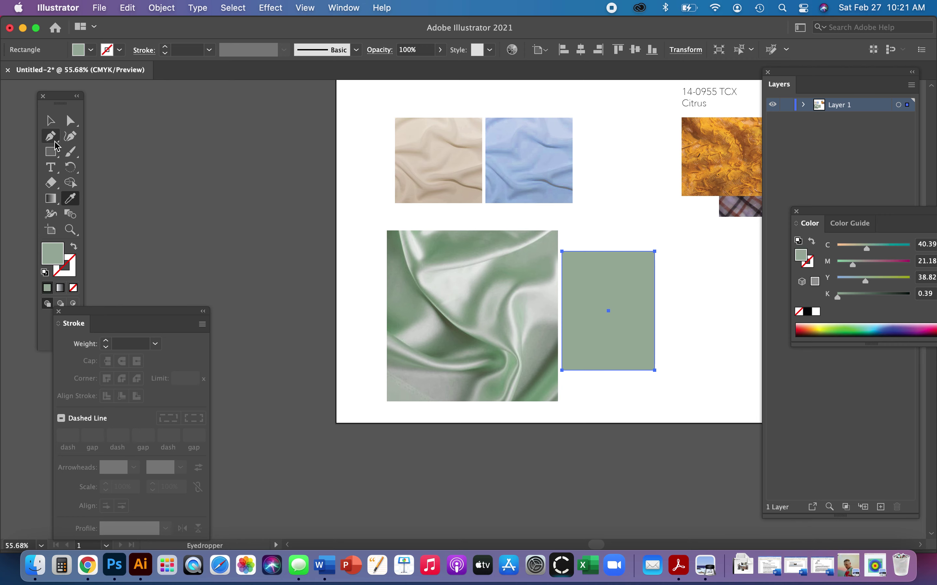
{"action": "left_click", "coordinate": [70, 120]}
{"action": "left_click", "coordinate": [684, 230]}
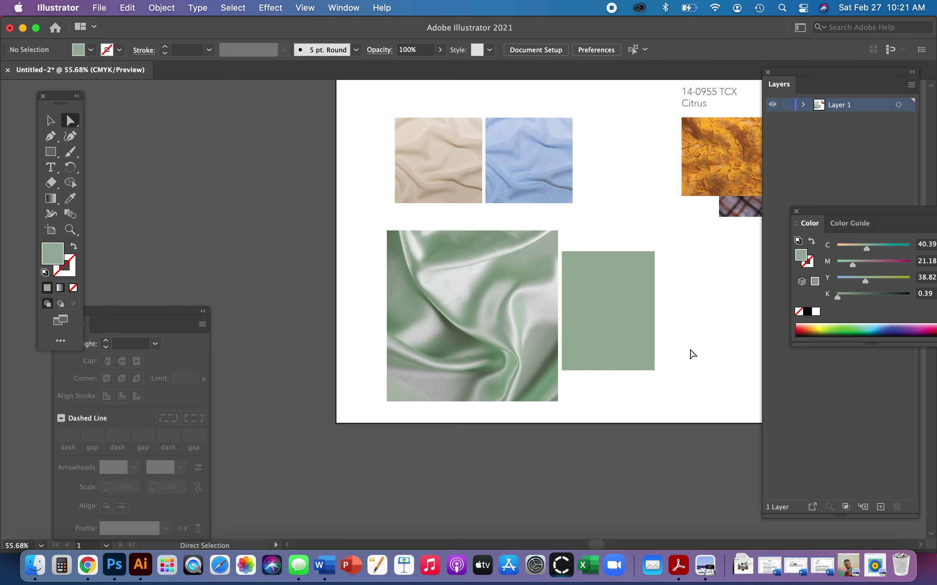
{"action": "left_click", "coordinate": [618, 333]}
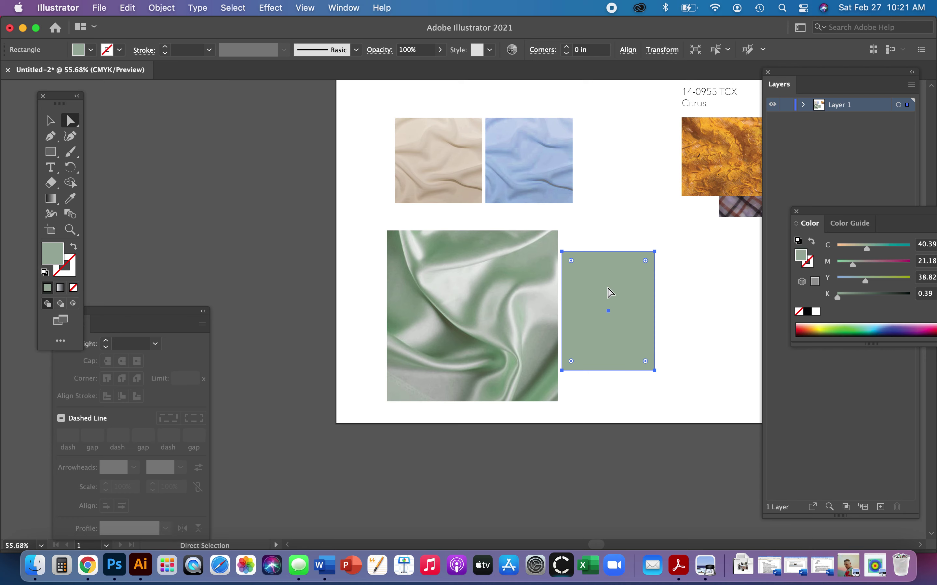
{"action": "double_click", "coordinate": [58, 258]}
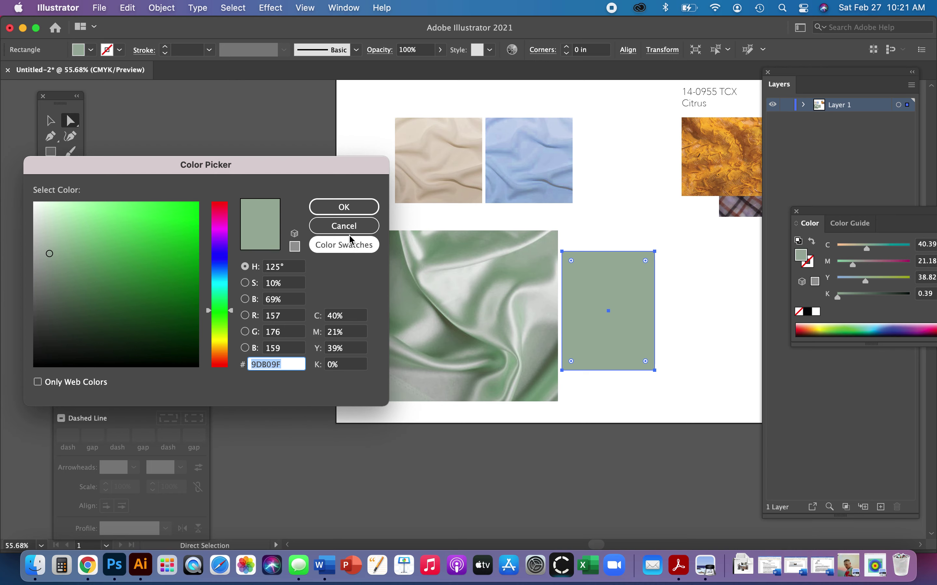
{"action": "left_click", "coordinate": [344, 226]}
Step: Open the Pantone Color Finder's RGB/CMYK/HEX converter page in Chrome
{"action": "left_click", "coordinate": [96, 576]}
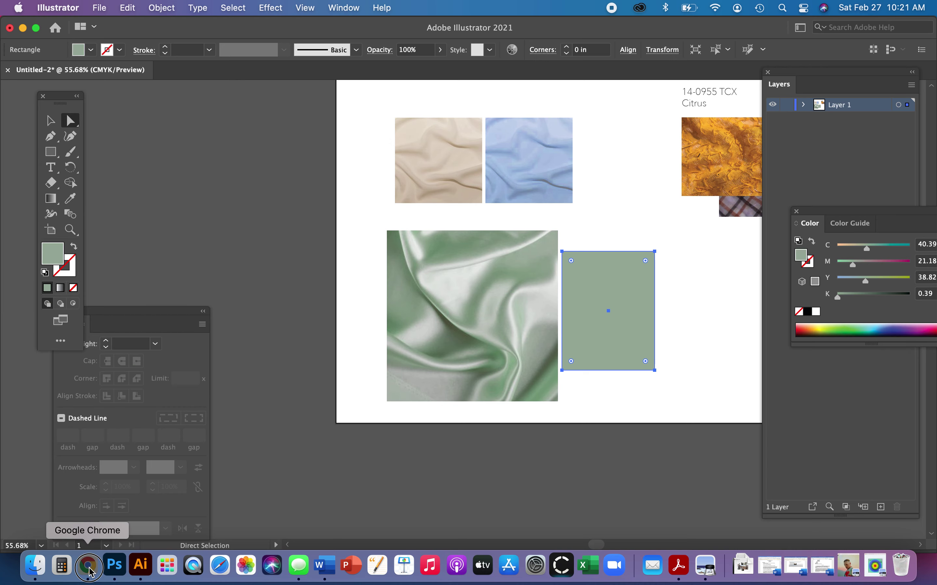
{"action": "left_click", "coordinate": [433, 34]}
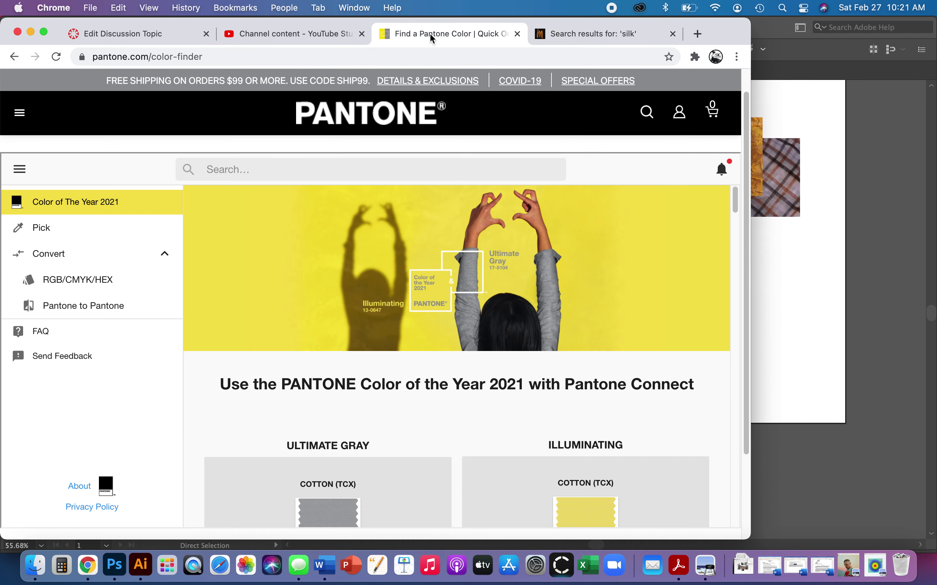
{"action": "left_click_drag", "start_coordinate": [736, 29], "coordinate": [795, 29]}
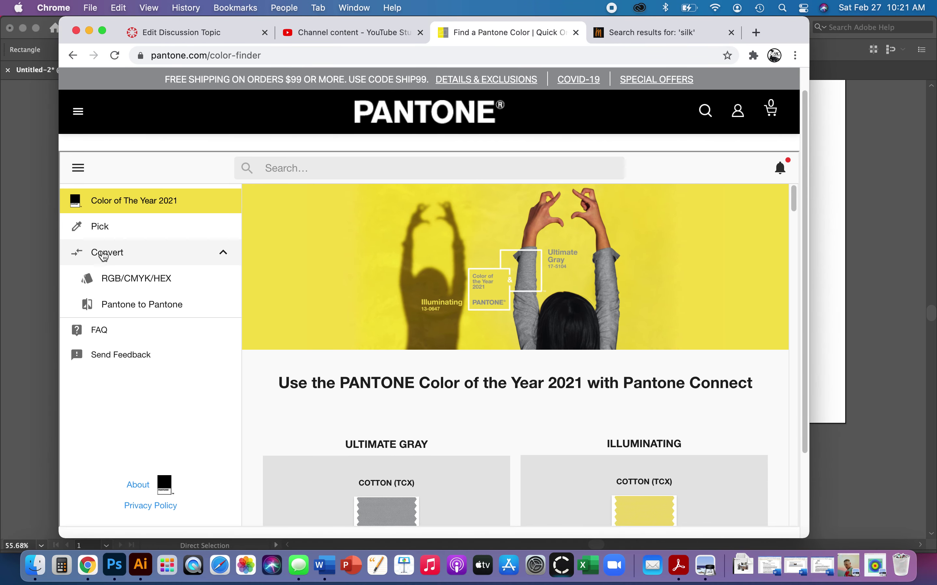
{"action": "left_click", "coordinate": [120, 280]}
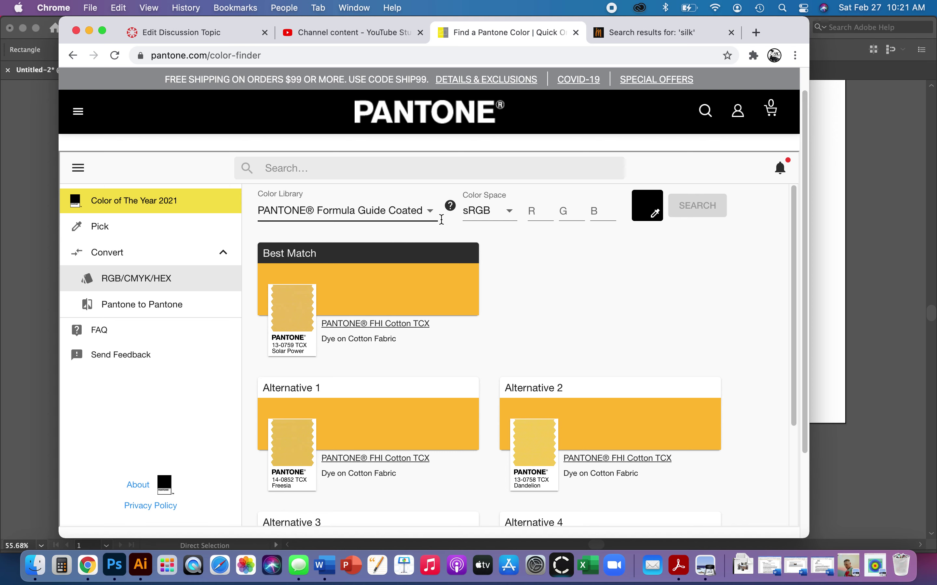
Step: Browse the Color Library list to the FHI section and pick PANTONE FHI Cotton TCX
{"action": "left_click", "coordinate": [429, 214]}
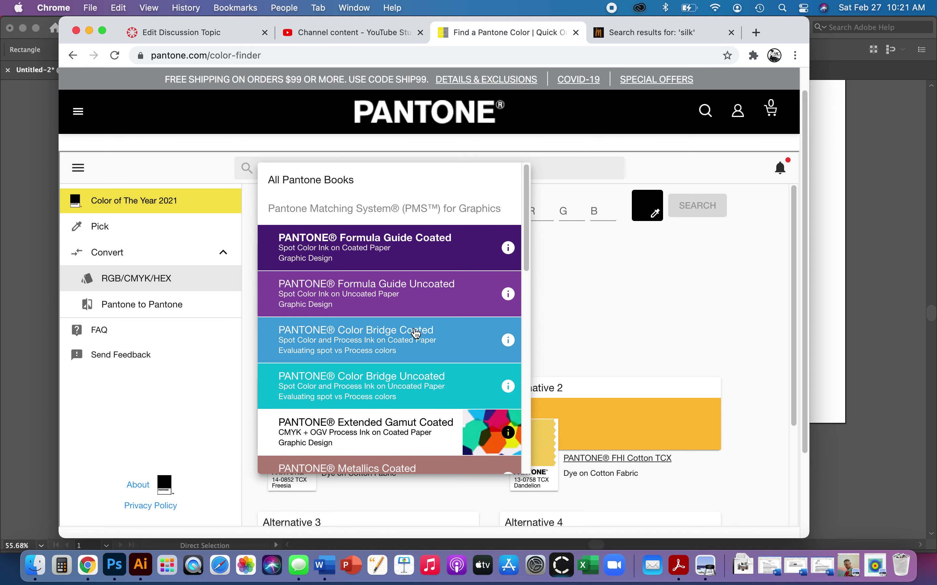
{"action": "scroll", "coordinate": [417, 333], "scroll_direction": "down", "scroll_amount": 8}
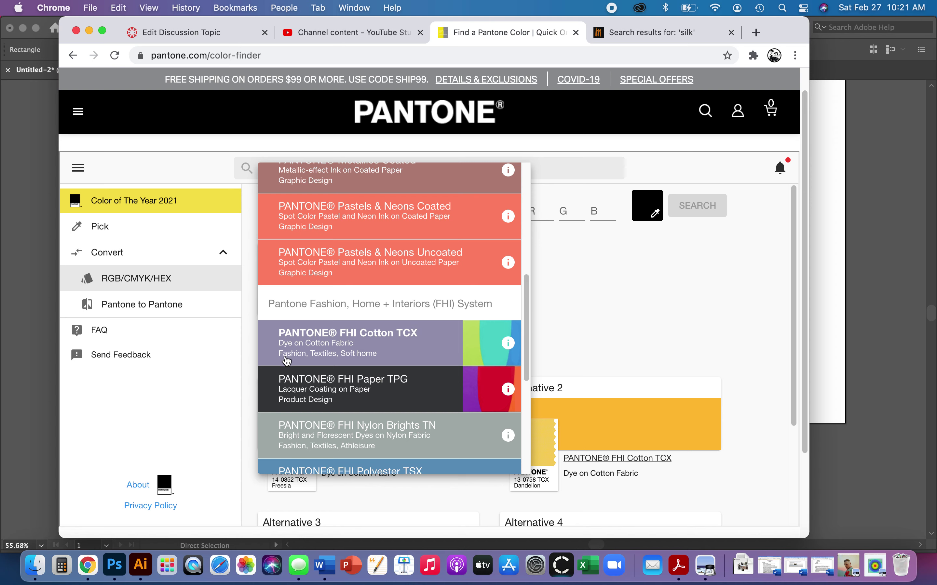
{"action": "scroll", "coordinate": [354, 348], "scroll_direction": "down", "scroll_amount": 1}
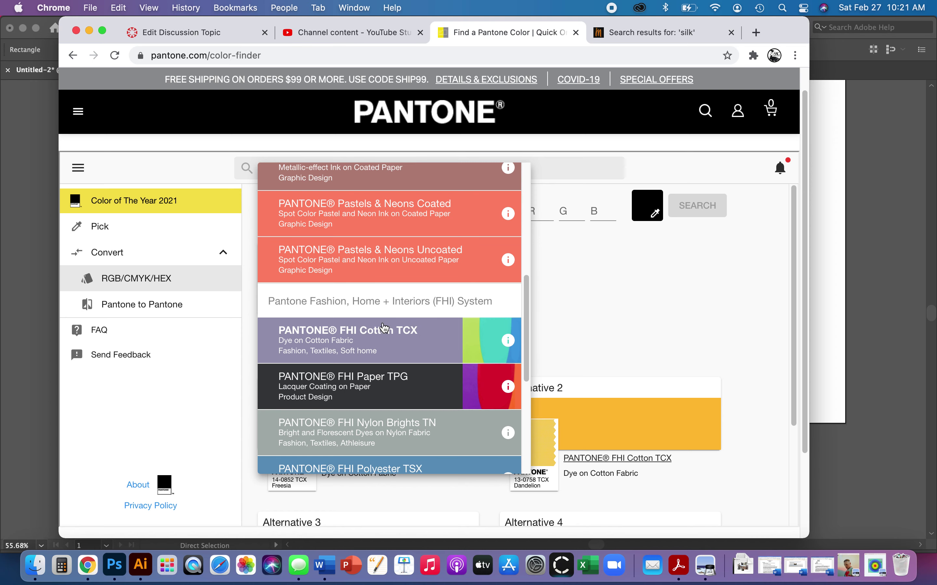
{"action": "scroll", "coordinate": [379, 335], "scroll_direction": "down", "scroll_amount": 7}
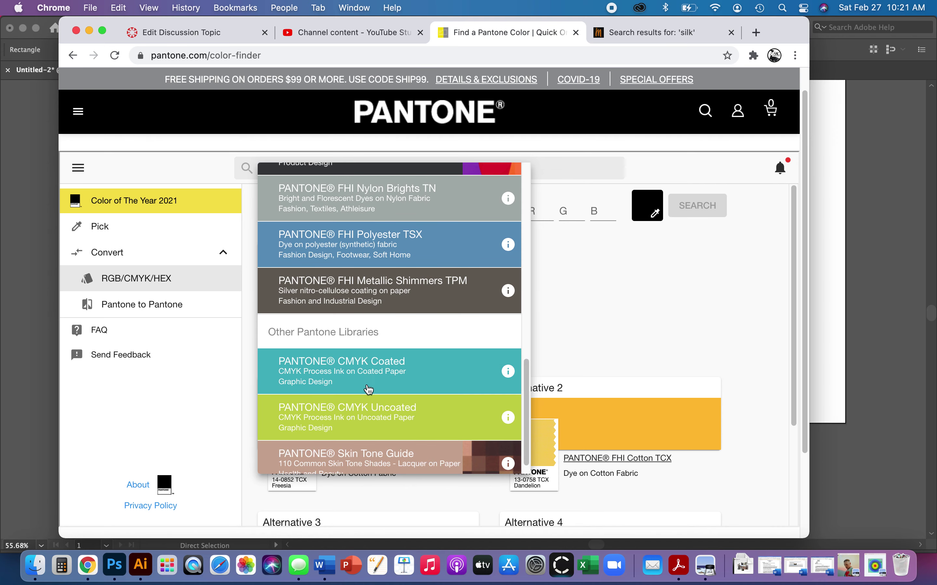
{"action": "scroll", "coordinate": [359, 377], "scroll_direction": "up", "scroll_amount": 2}
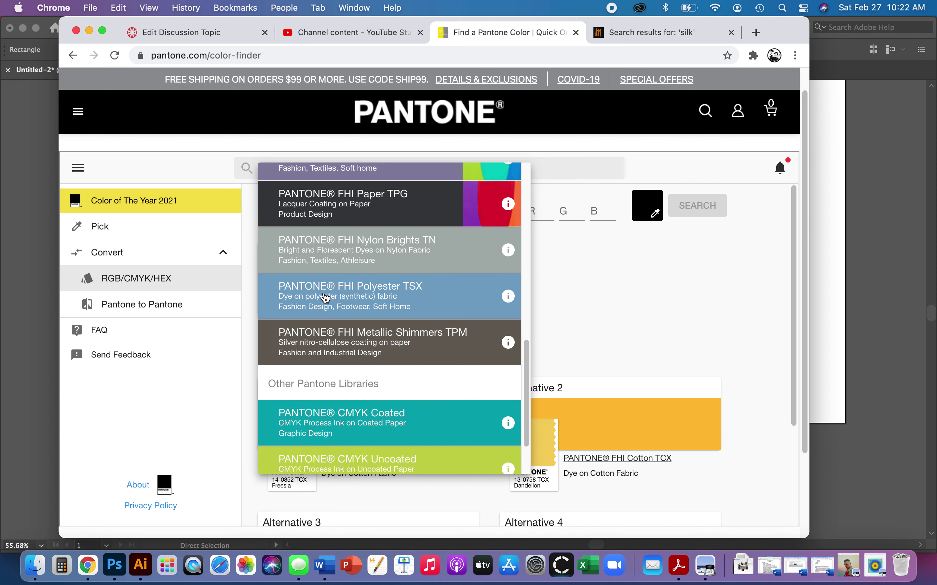
{"action": "scroll", "coordinate": [322, 265], "scroll_direction": "up", "scroll_amount": 2}
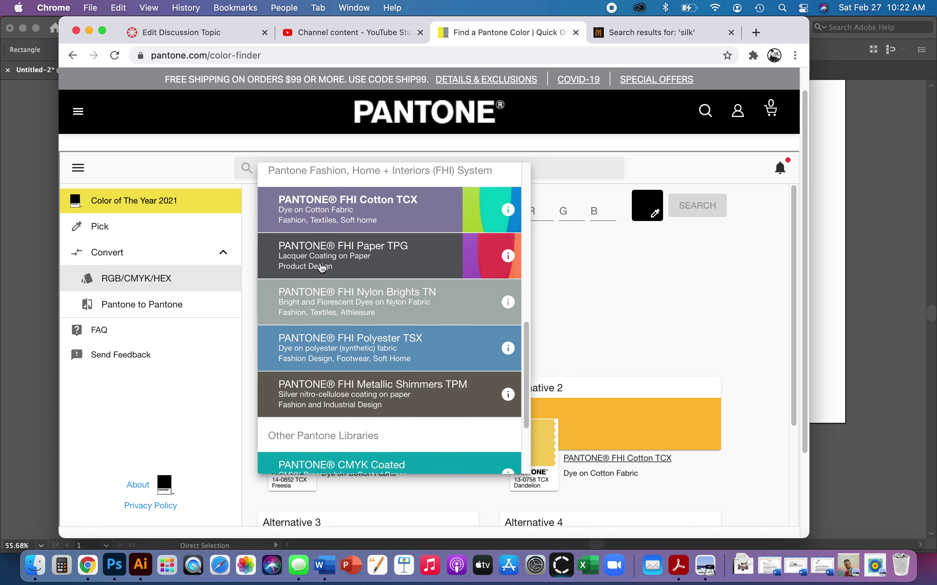
{"action": "left_click", "coordinate": [348, 208]}
{"action": "left_click", "coordinate": [453, 211]}
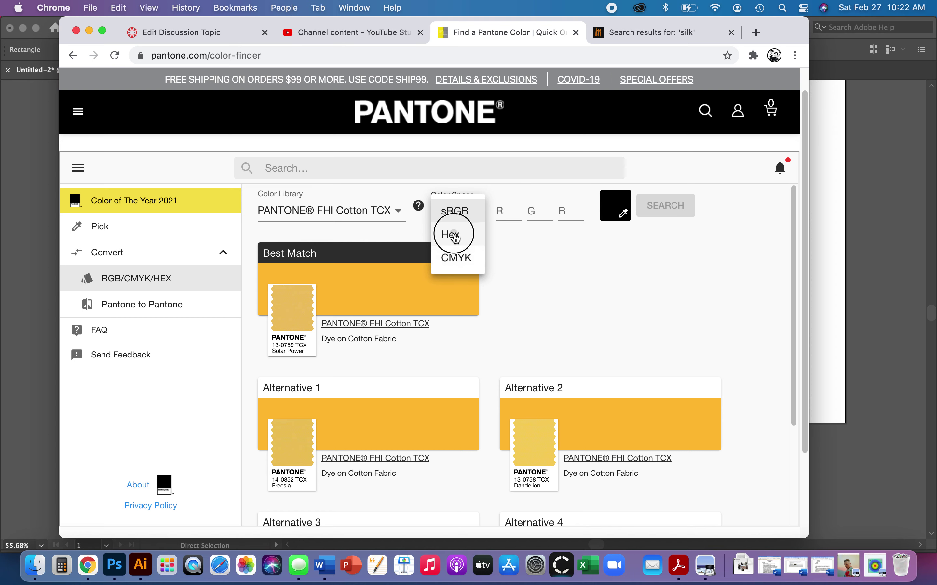
Step: Search hex 9DB09F in FHI Cotton TCX, getting 16-0110 TCX Desert Sage plus four alternatives
{"action": "left_click", "coordinate": [456, 237]}
{"action": "left_click", "coordinate": [517, 209]}
{"action": "double_click", "coordinate": [517, 209]}
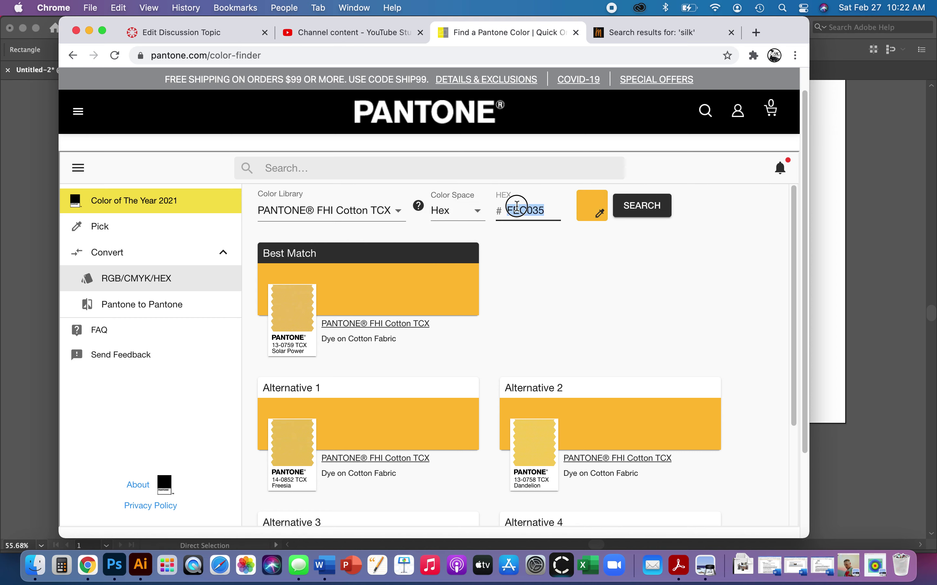
{"action": "type", "text": "9DB09F"}
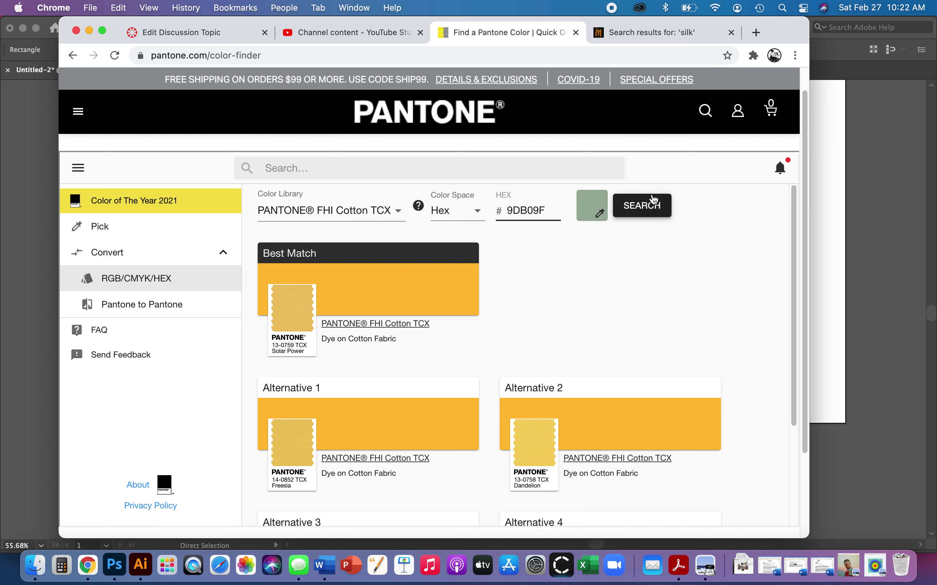
{"action": "left_click", "coordinate": [654, 207]}
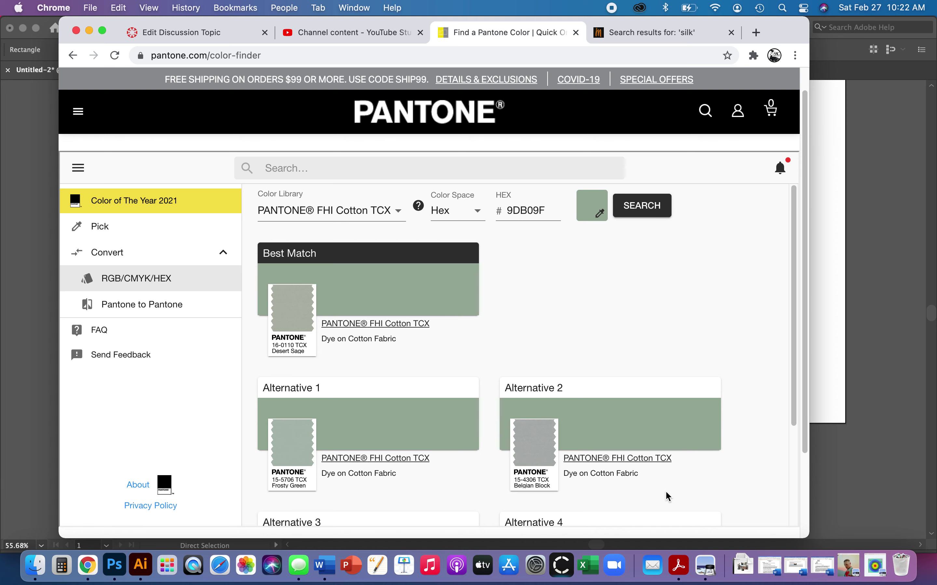
{"action": "scroll", "coordinate": [668, 496], "scroll_direction": "down", "scroll_amount": 2}
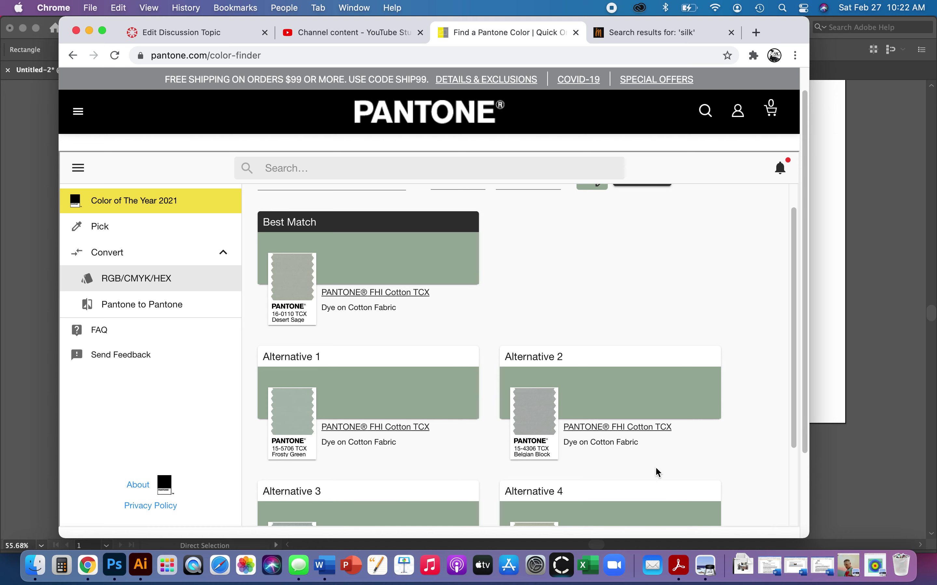
{"action": "scroll", "coordinate": [596, 346], "scroll_direction": "down", "scroll_amount": 5}
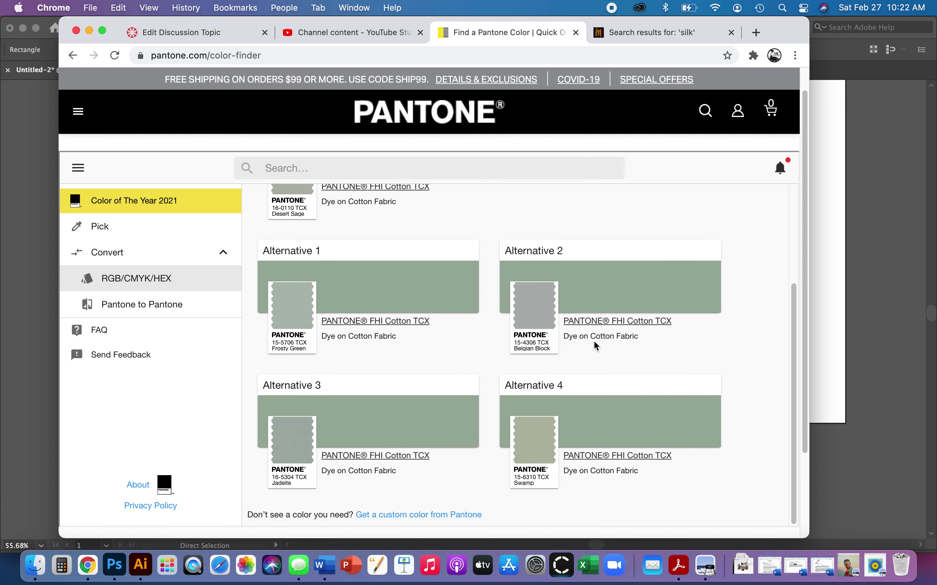
{"action": "scroll", "coordinate": [596, 345], "scroll_direction": "up", "scroll_amount": 6}
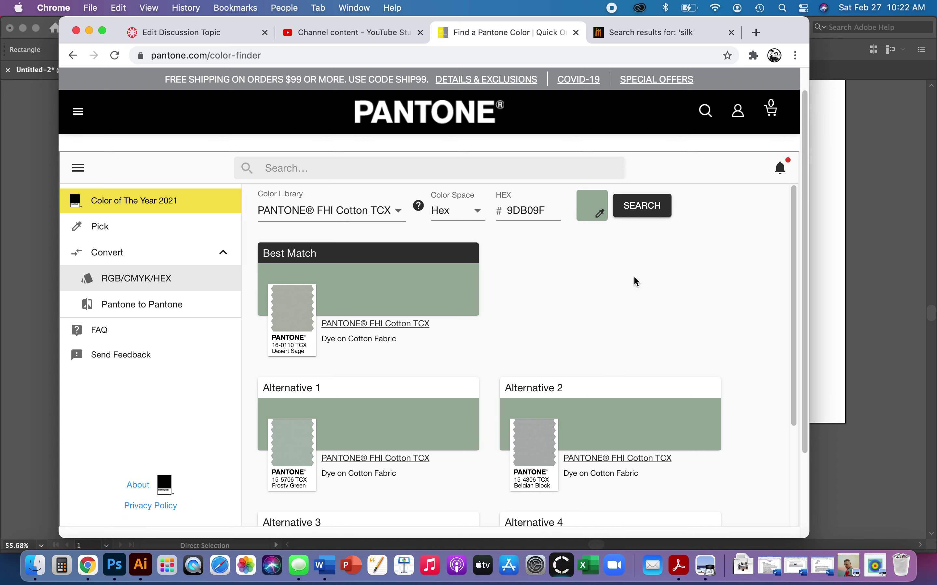
Step: Open the PANTONE 16-0110 TCX Desert Sage page (HEX A7AE9E) and copy its full swatch label
{"action": "scroll", "coordinate": [635, 341], "scroll_direction": "down", "scroll_amount": 3}
{"action": "scroll", "coordinate": [635, 341], "scroll_direction": "up", "scroll_amount": 1}
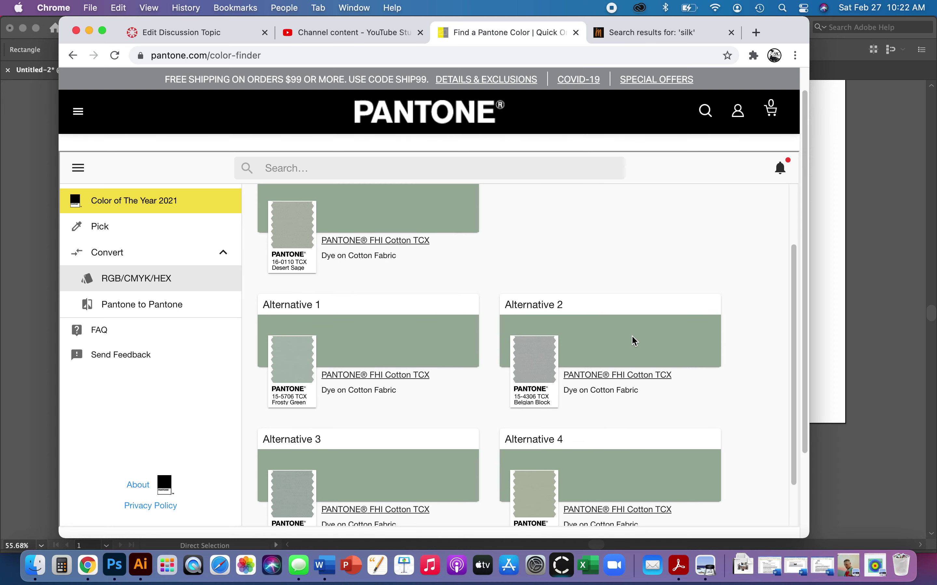
{"action": "scroll", "coordinate": [635, 341], "scroll_direction": "up", "scroll_amount": 1}
{"action": "scroll", "coordinate": [635, 340], "scroll_direction": "up", "scroll_amount": 3}
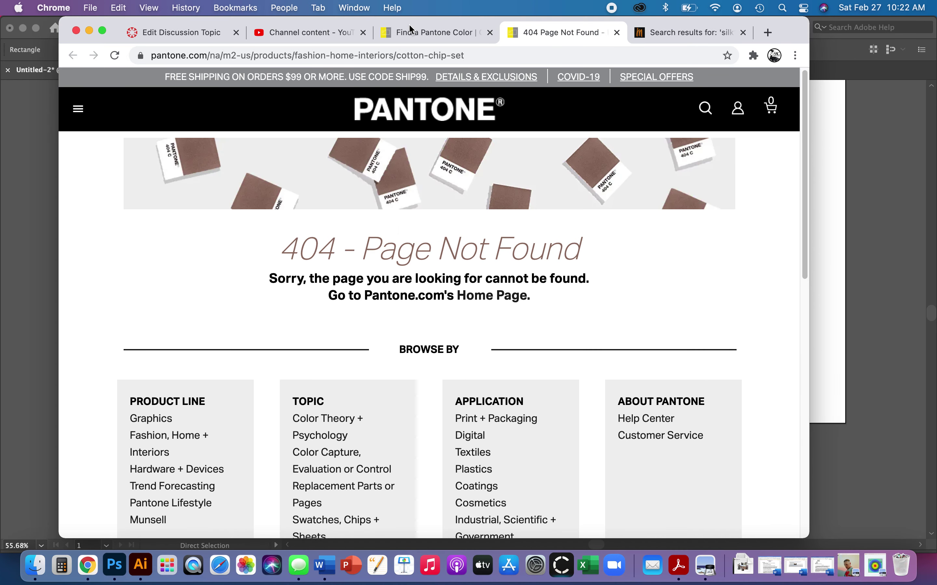
{"action": "left_click", "coordinate": [450, 26]}
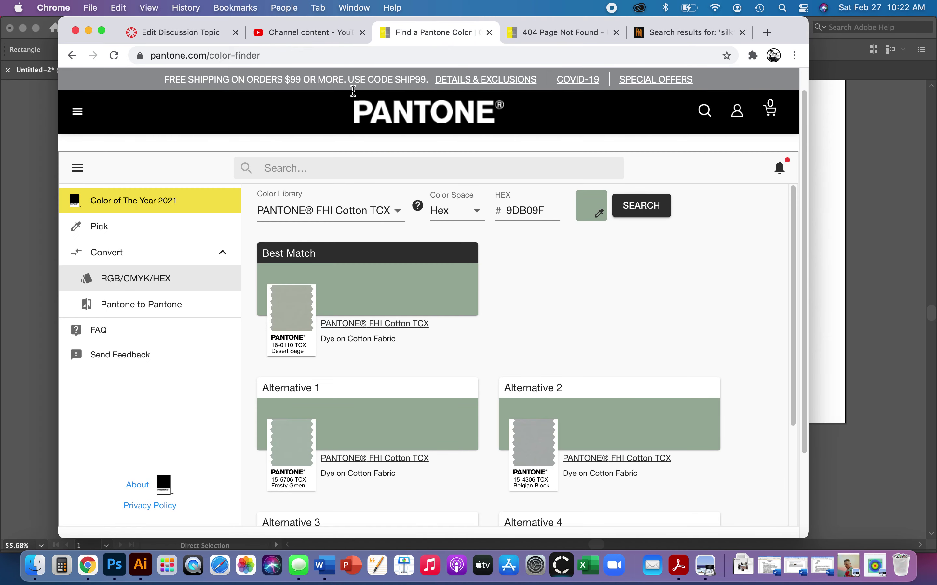
{"action": "left_click", "coordinate": [290, 338]}
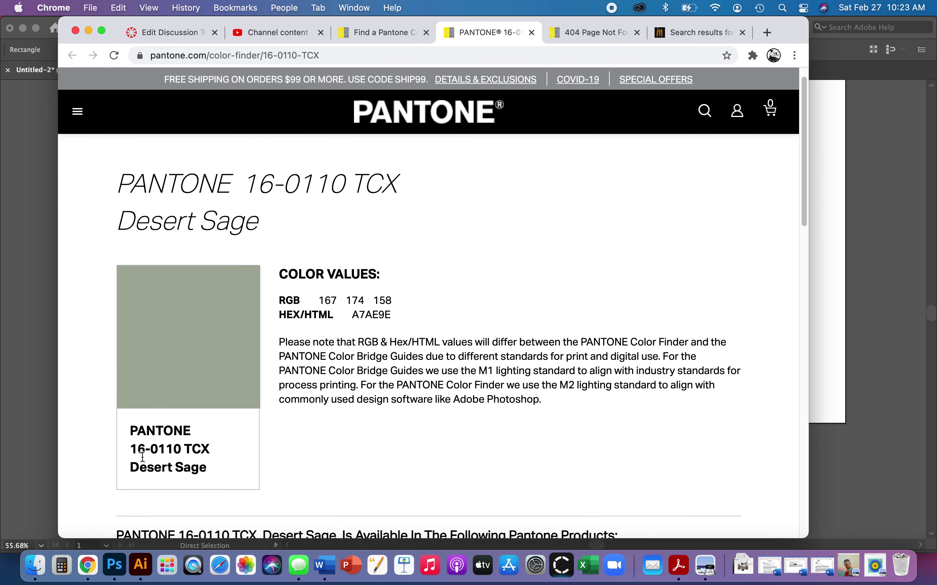
{"action": "left_click_drag", "start_coordinate": [194, 460], "coordinate": [207, 467]}
{"action": "key", "text": "super+c"}
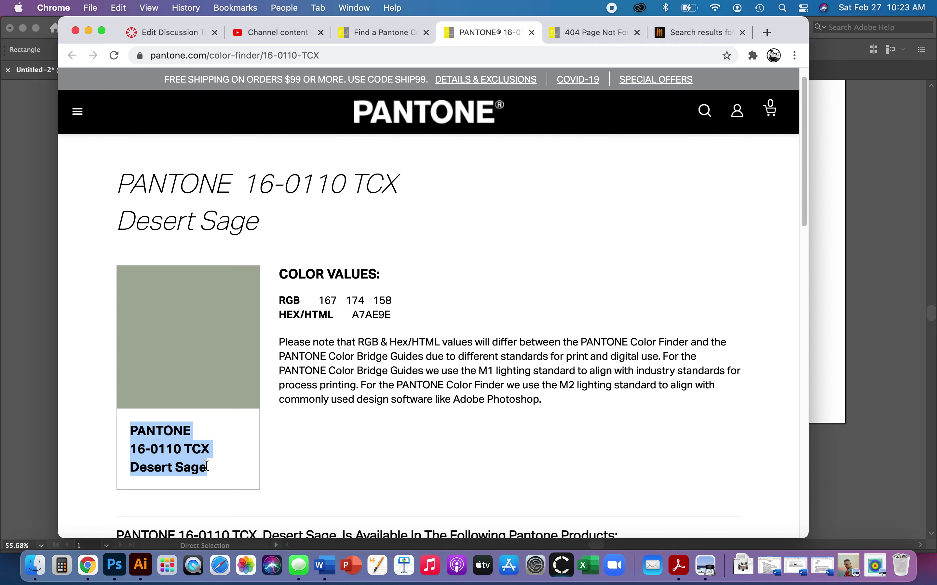
{"action": "left_click", "coordinate": [141, 565]}
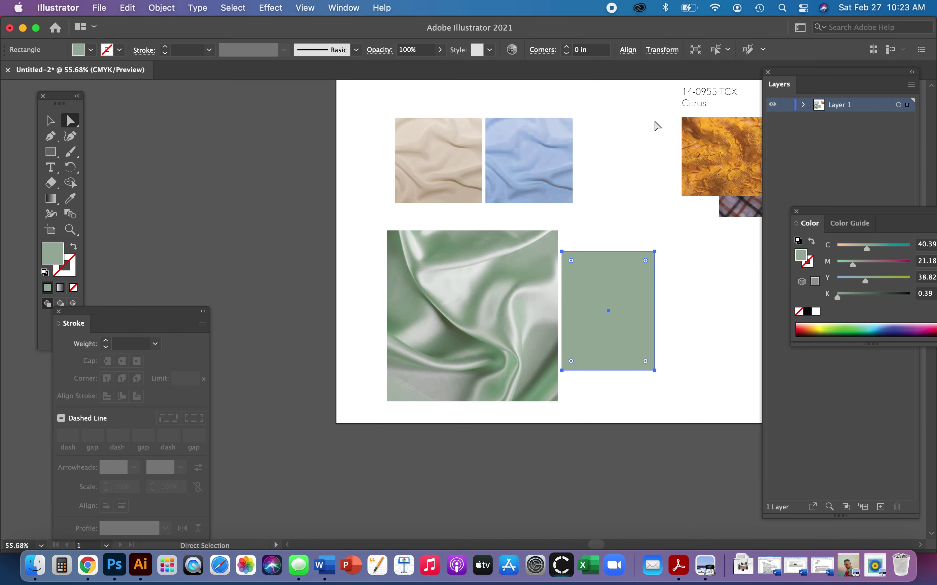
Step: Duplicate the Citrus caption next to the sage chip
{"action": "scroll", "coordinate": [554, 234], "scroll_direction": "right", "scroll_amount": 5}
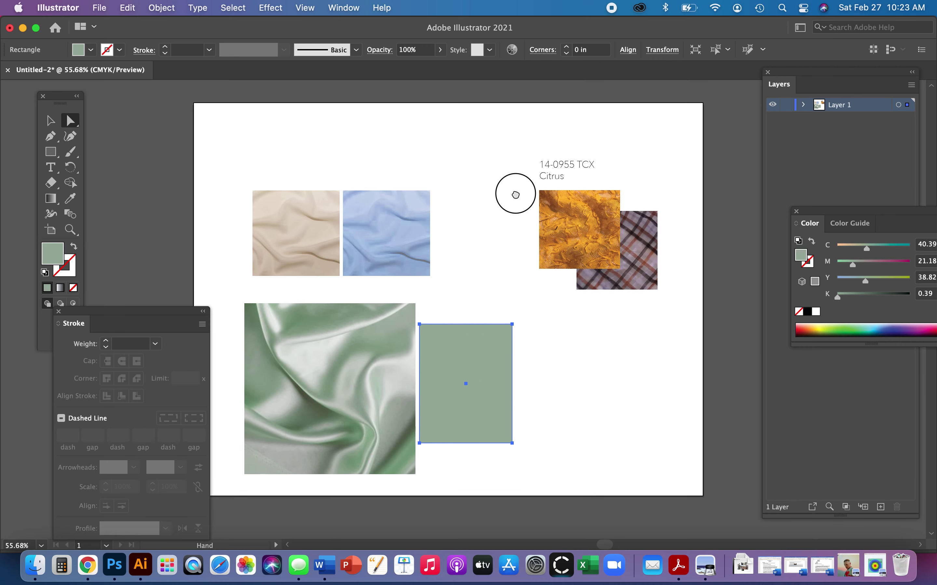
{"action": "key", "text": "v"}
{"action": "left_click", "coordinate": [572, 165]}
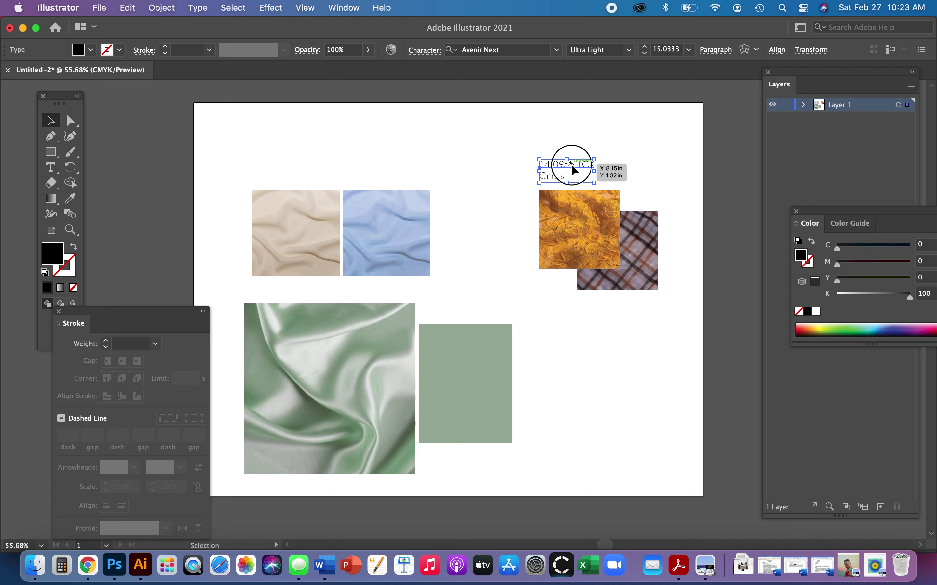
{"action": "left_click_drag", "start_coordinate": [571, 164], "coordinate": [481, 273]}
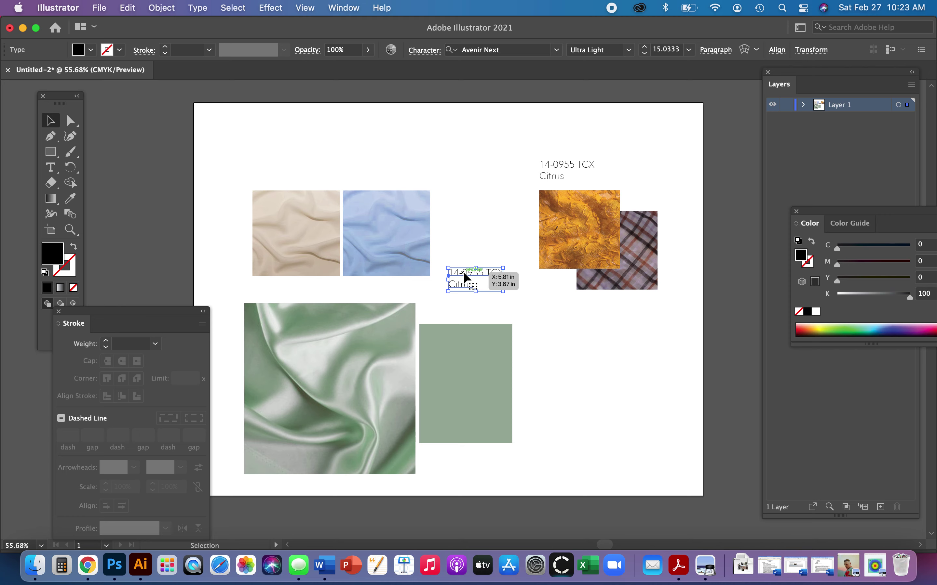
Step: Replace the copied caption with 'PANTONE 16-0110 TCX Desert Sage', removing the blank lines
{"action": "double_click", "coordinate": [465, 284]}
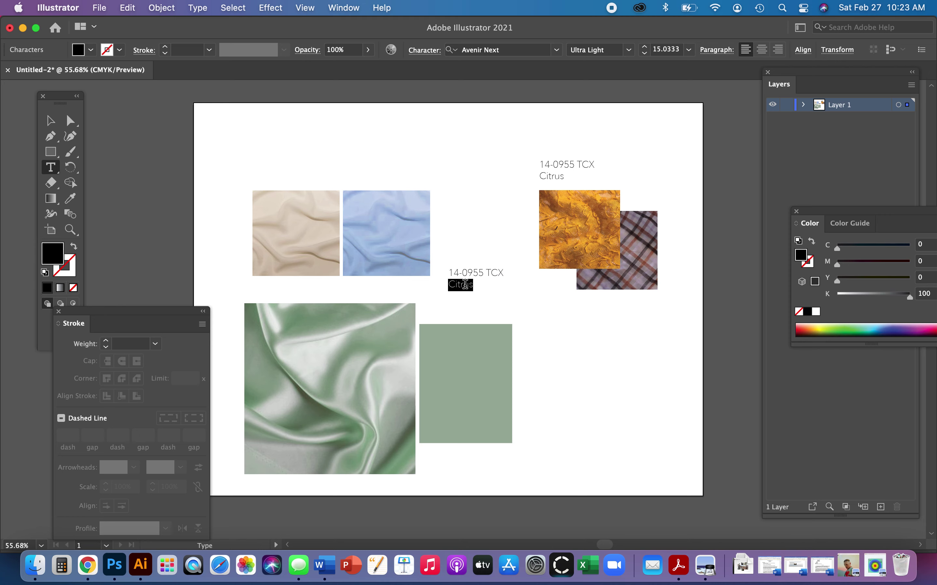
{"action": "left_click", "coordinate": [472, 284]}
{"action": "left_click_drag", "start_coordinate": [472, 284], "coordinate": [439, 261]}
{"action": "key", "text": "super+v"}
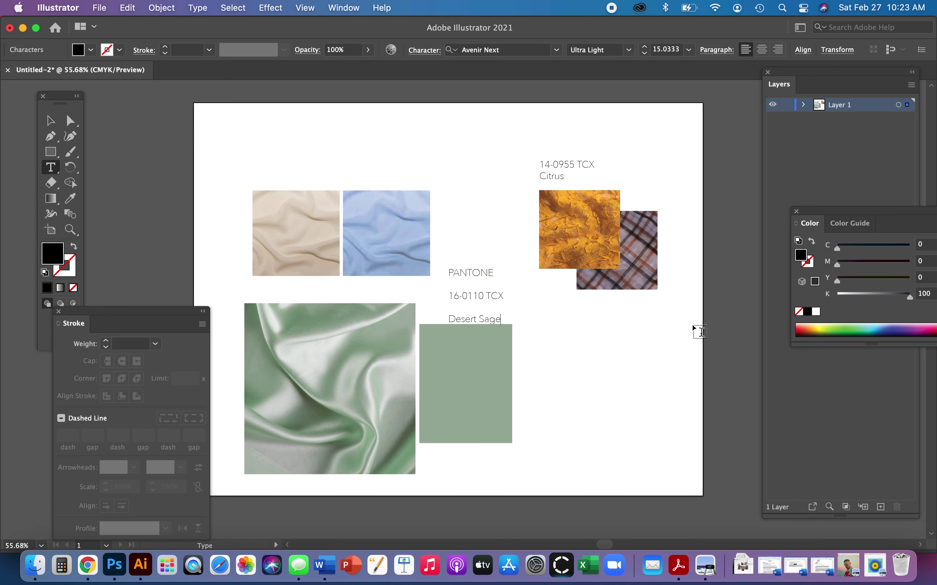
{"action": "left_click", "coordinate": [449, 320]}
{"action": "key", "text": "BackSpace"}
{"action": "left_click", "coordinate": [450, 296]}
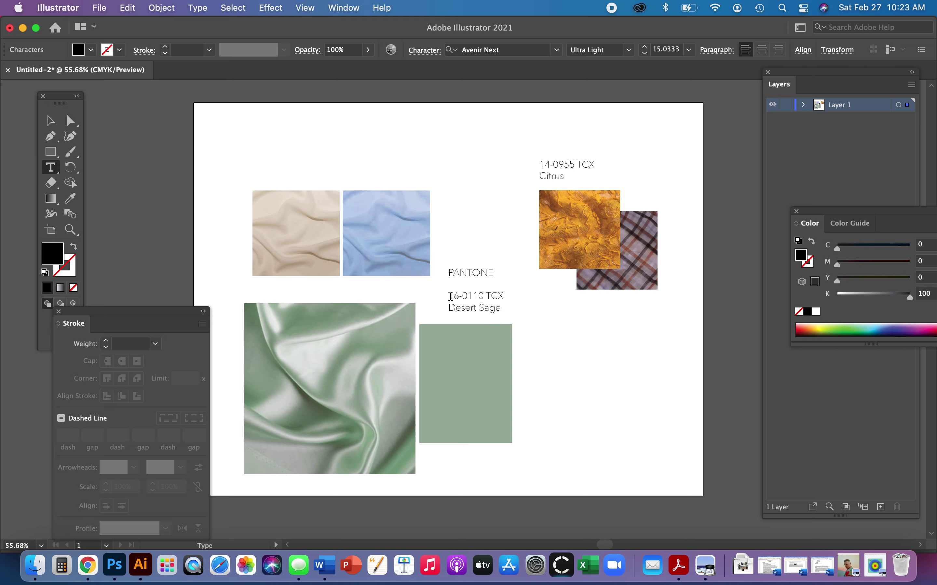
{"action": "key", "text": "BackSpace"}
{"action": "left_click", "coordinate": [51, 120]}
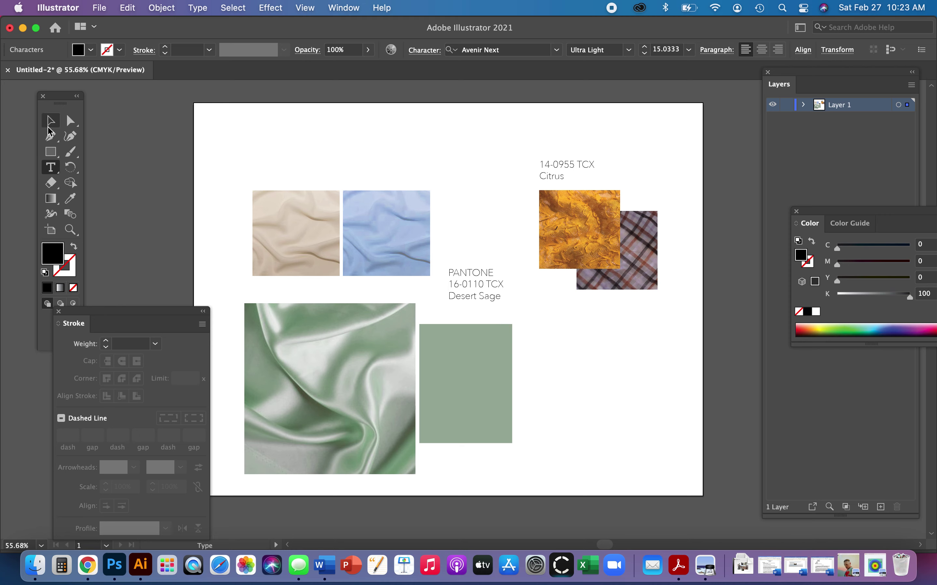
Step: Move the Desert Sage caption just above the sage chip
{"action": "left_click", "coordinate": [505, 274]}
{"action": "left_click_drag", "start_coordinate": [500, 282], "coordinate": [474, 301]}
{"action": "left_click", "coordinate": [579, 341]}
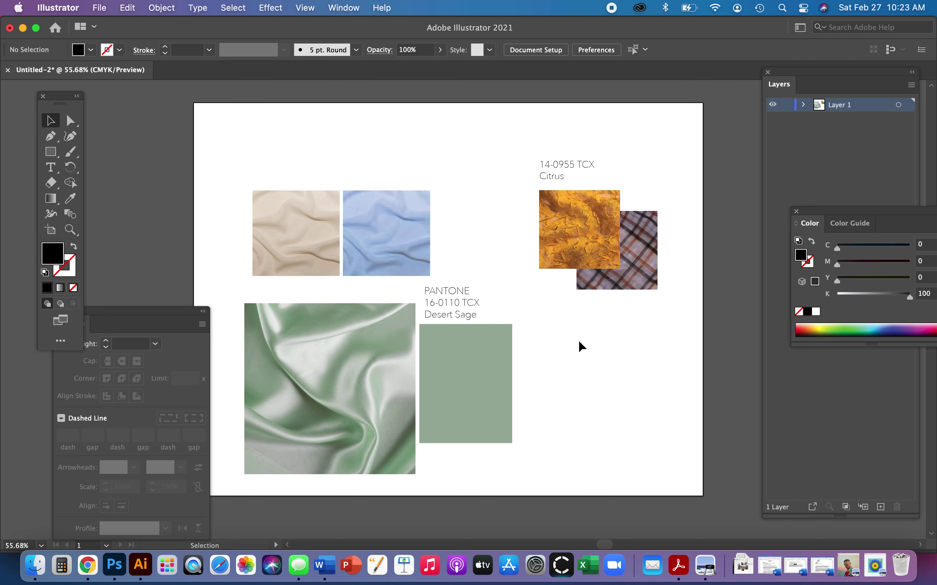